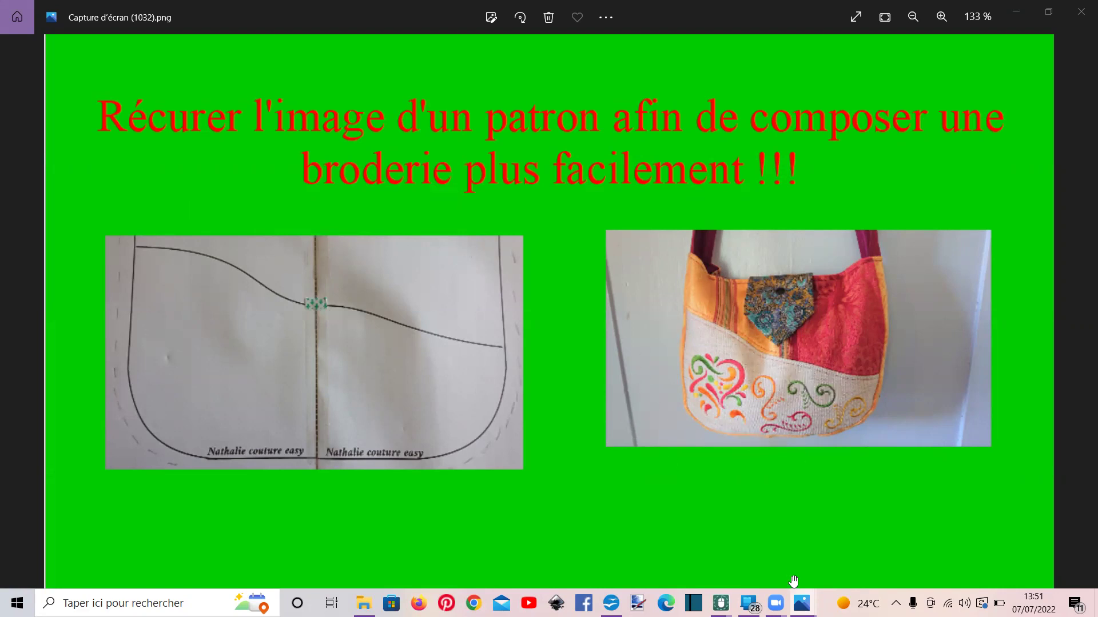
- View the pattern photo DSC_3424.jpg and the finished bag photo sac 2 morceaux.jpg in the Photos app
mouse_move(801, 603)
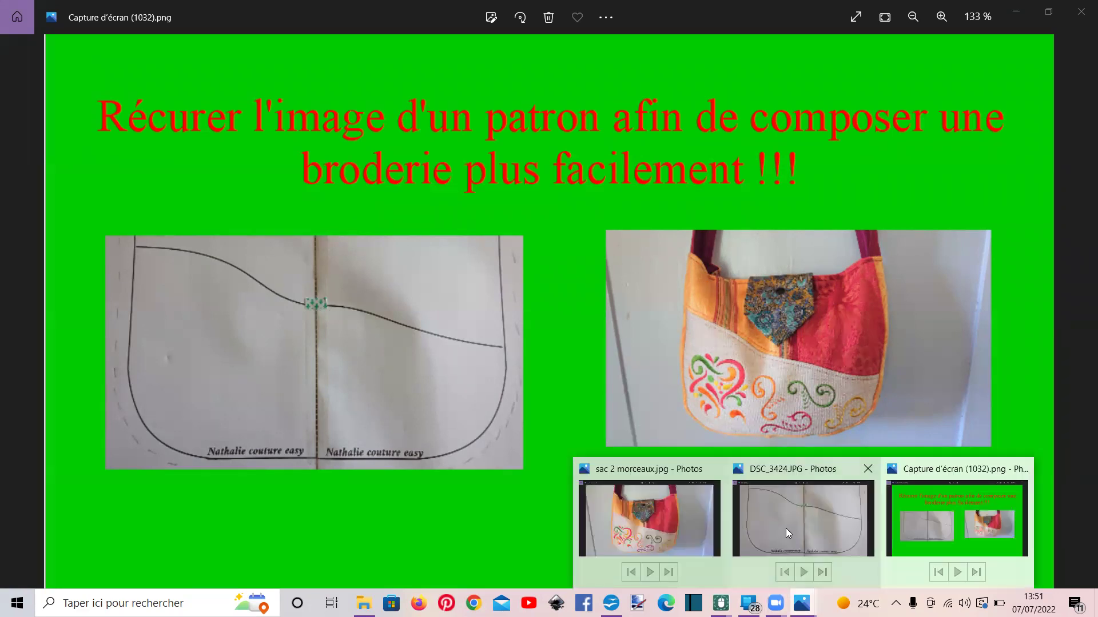
left_click(785, 528)
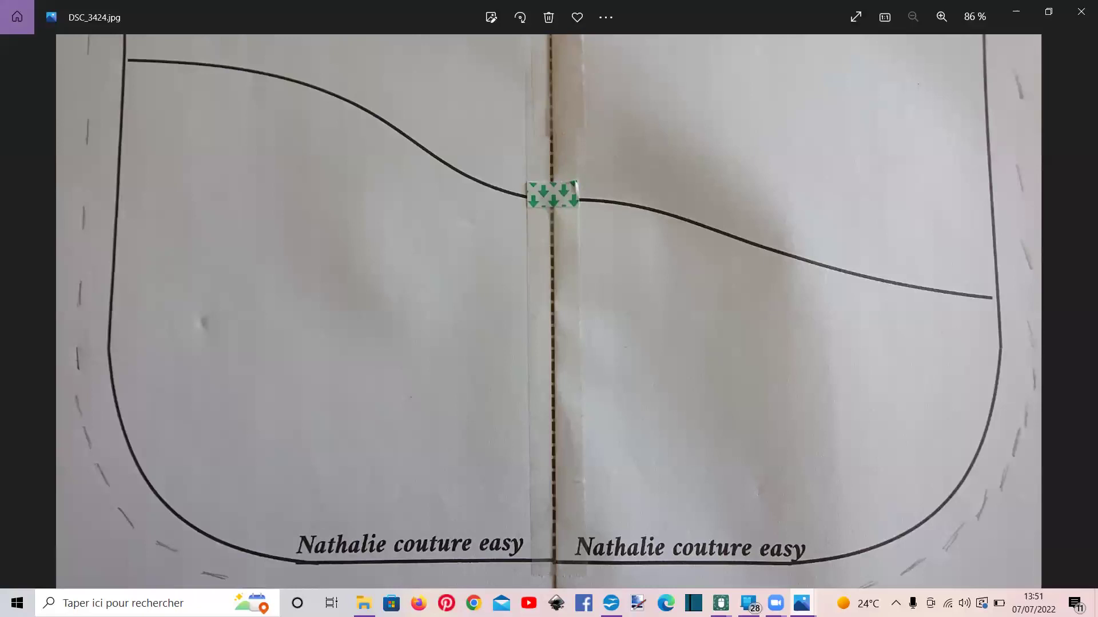
mouse_move(803, 601)
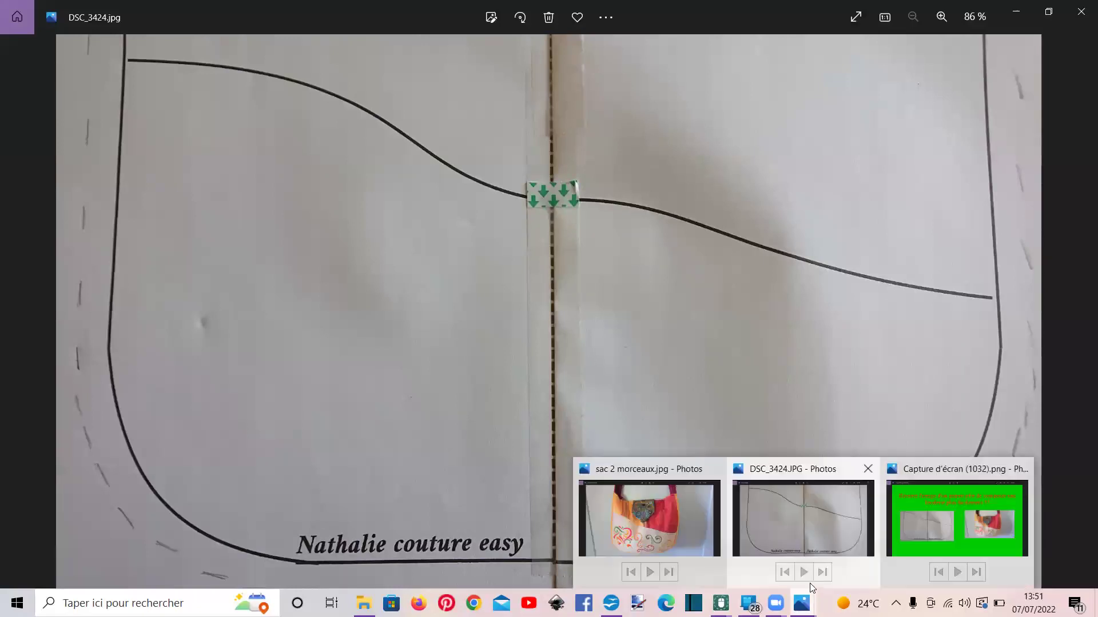
left_click(695, 513)
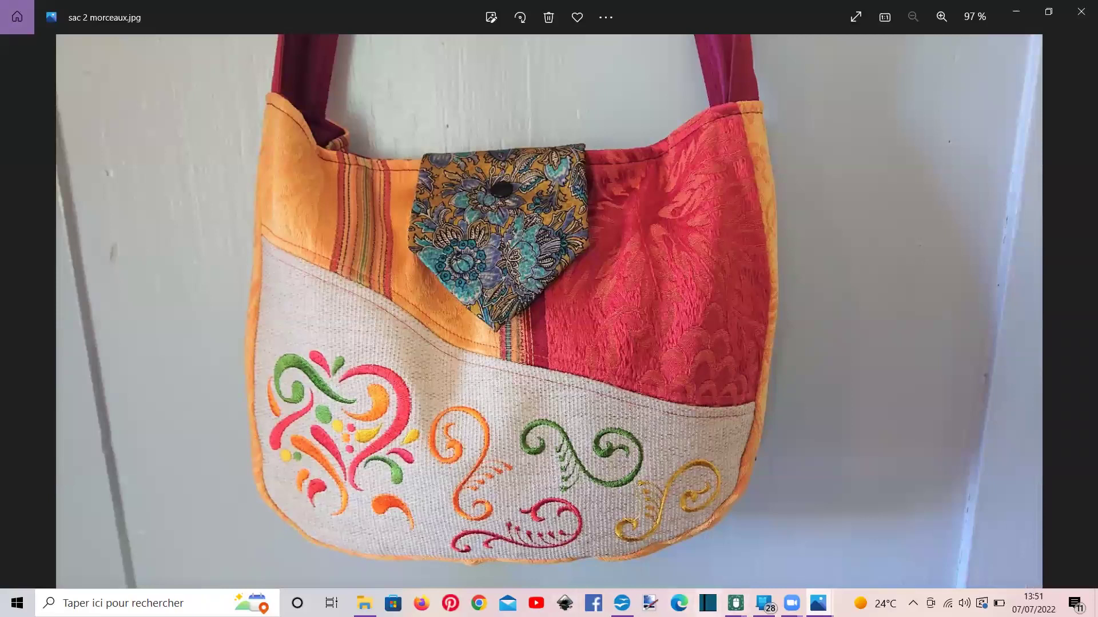
- Switch to mySewnet Embroidery to view the design "sac en 2 morceaux", and deselect all its motifs
mouse_move(741, 597)
left_click(657, 537)
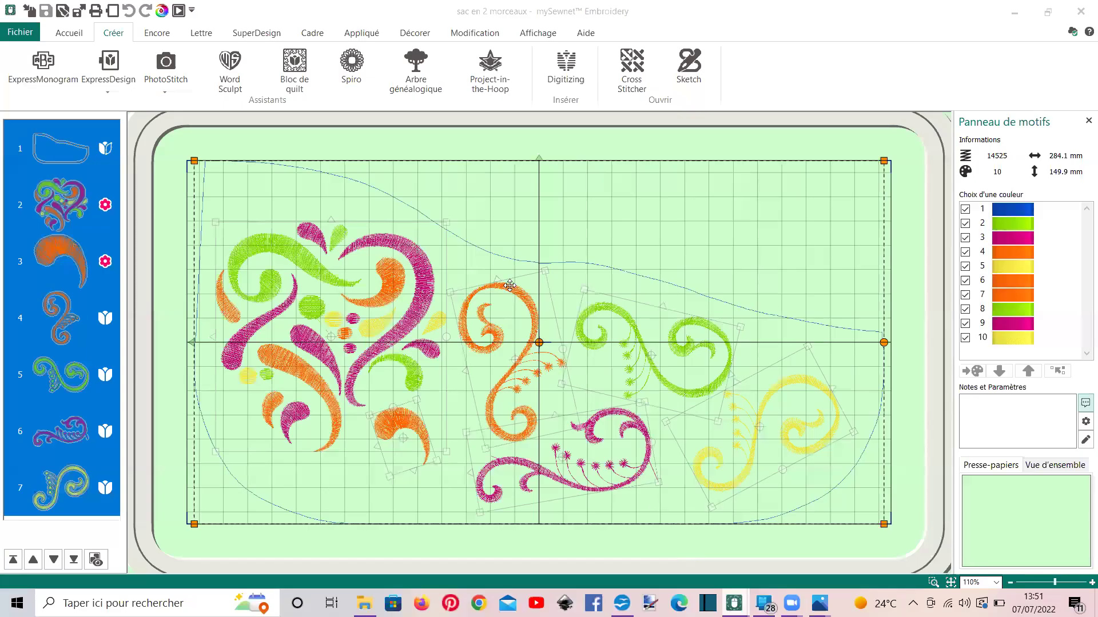
left_click(481, 330)
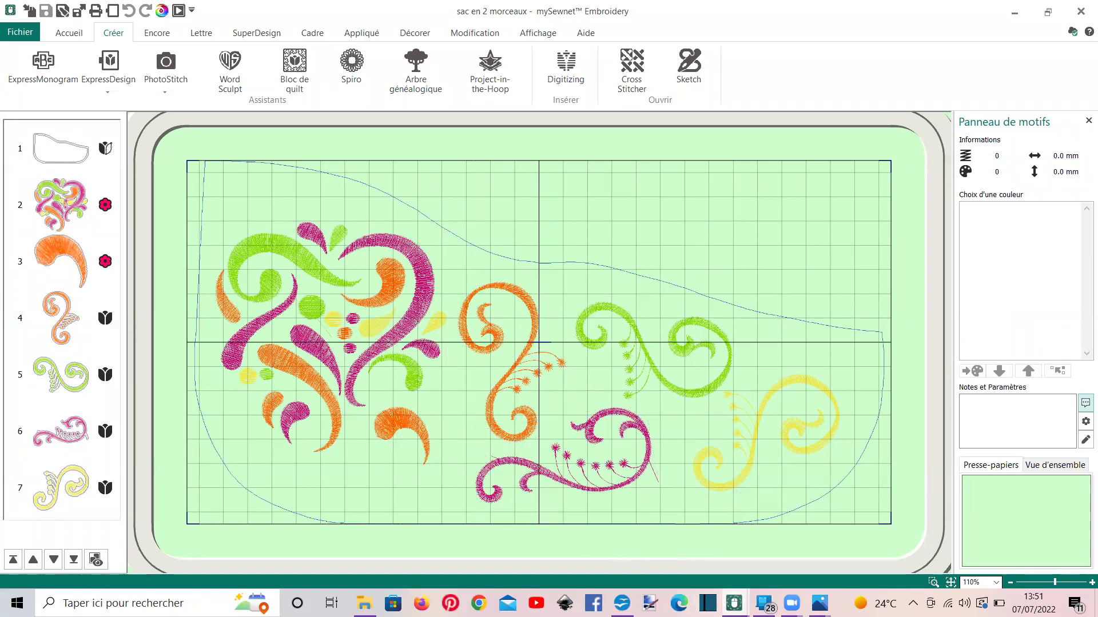
- In the other, unnamed embroidery window, define a custom hoop size 290 mm wide and 150 mm high
mouse_move(734, 603)
left_click(815, 535)
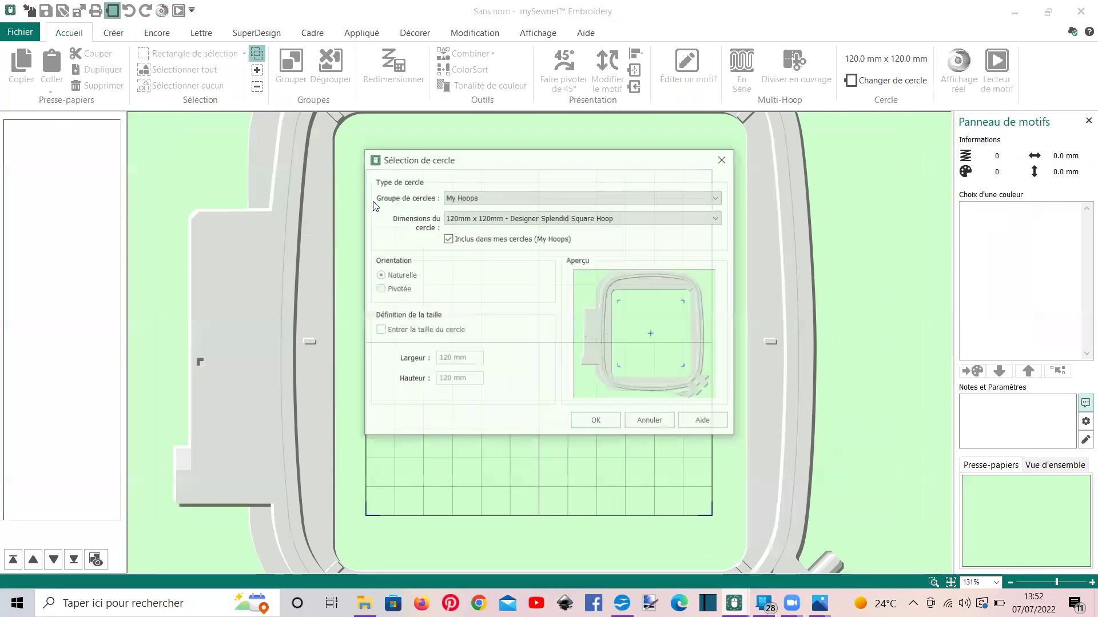
left_click(379, 330)
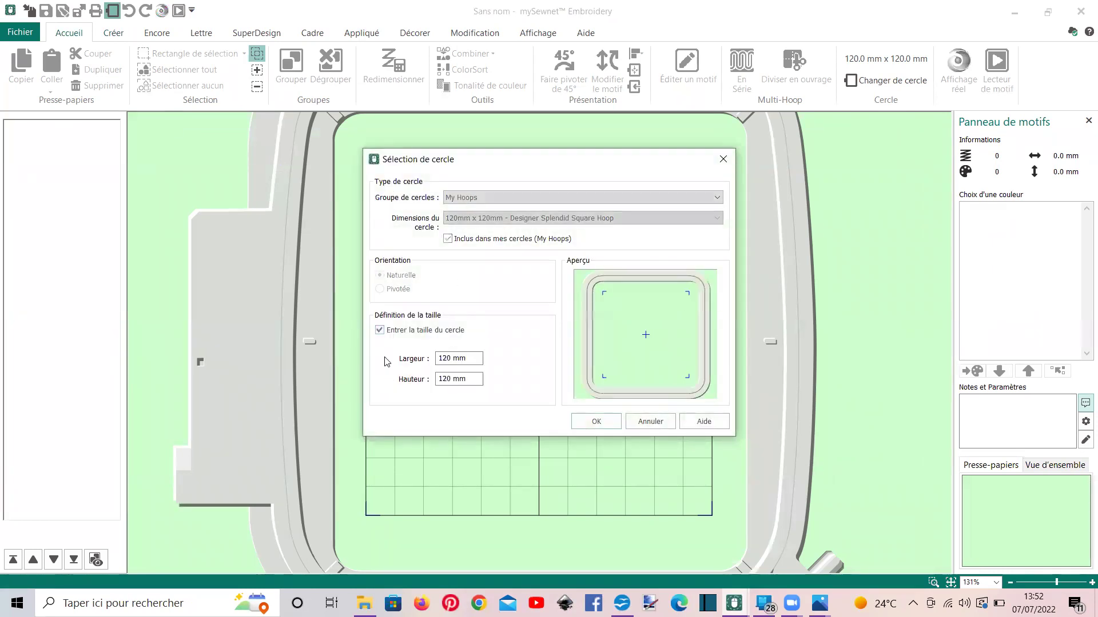
left_click(441, 358)
double_click(440, 359)
type("290")
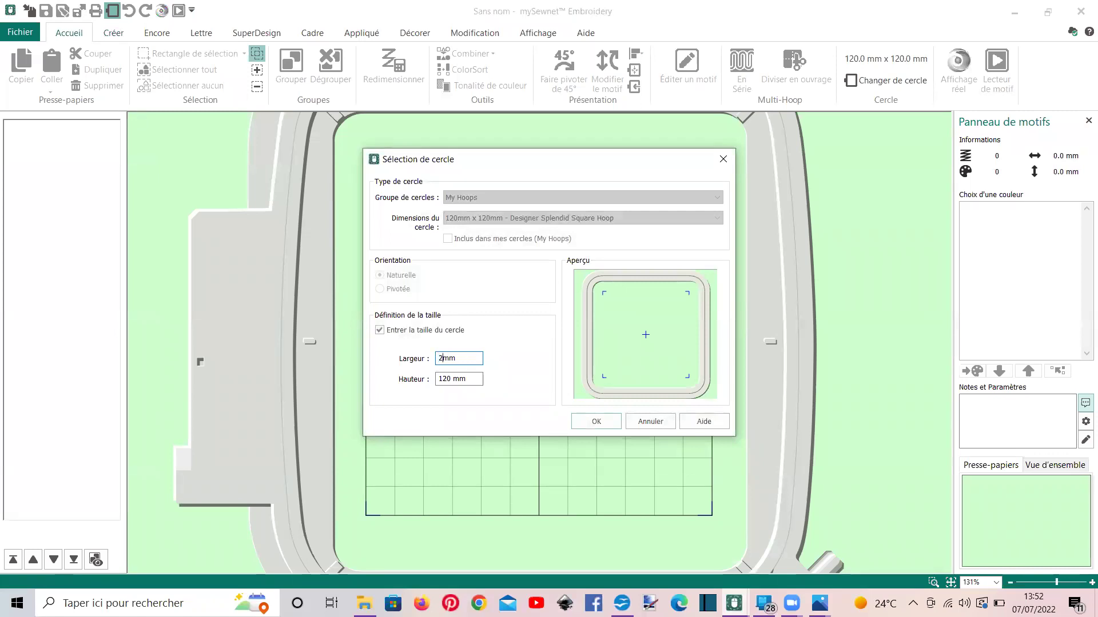
double_click(446, 379)
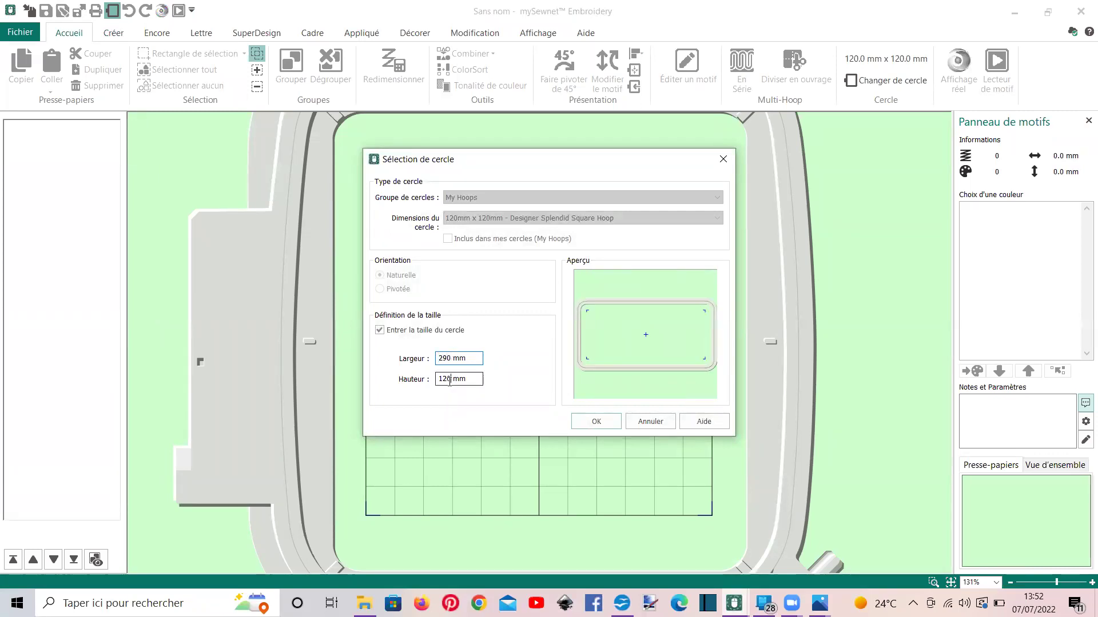
type("150")
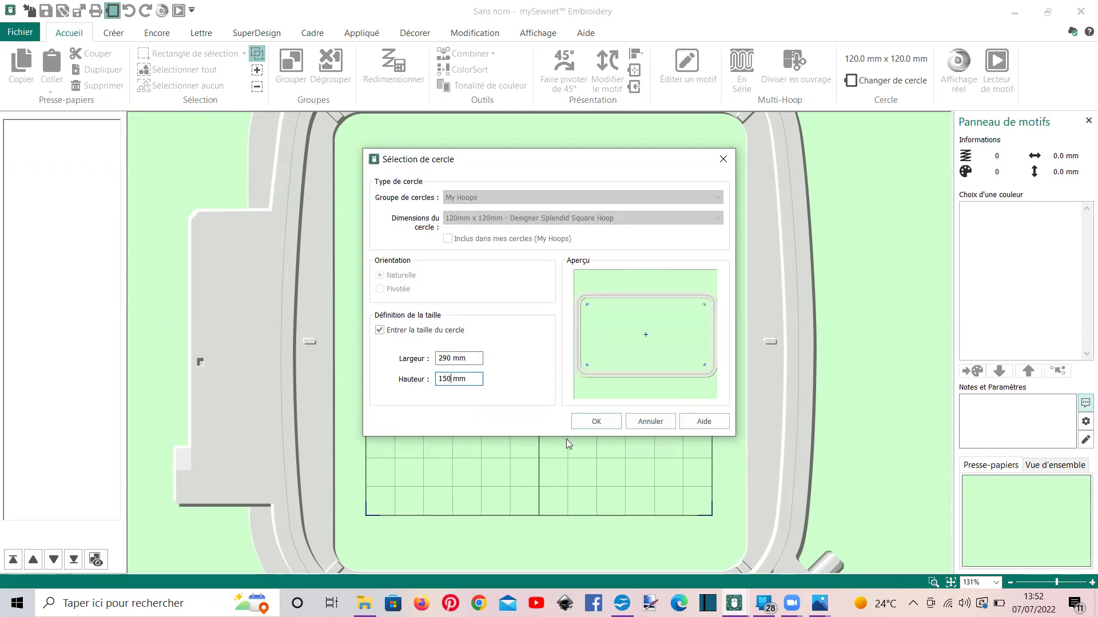
left_click(578, 420)
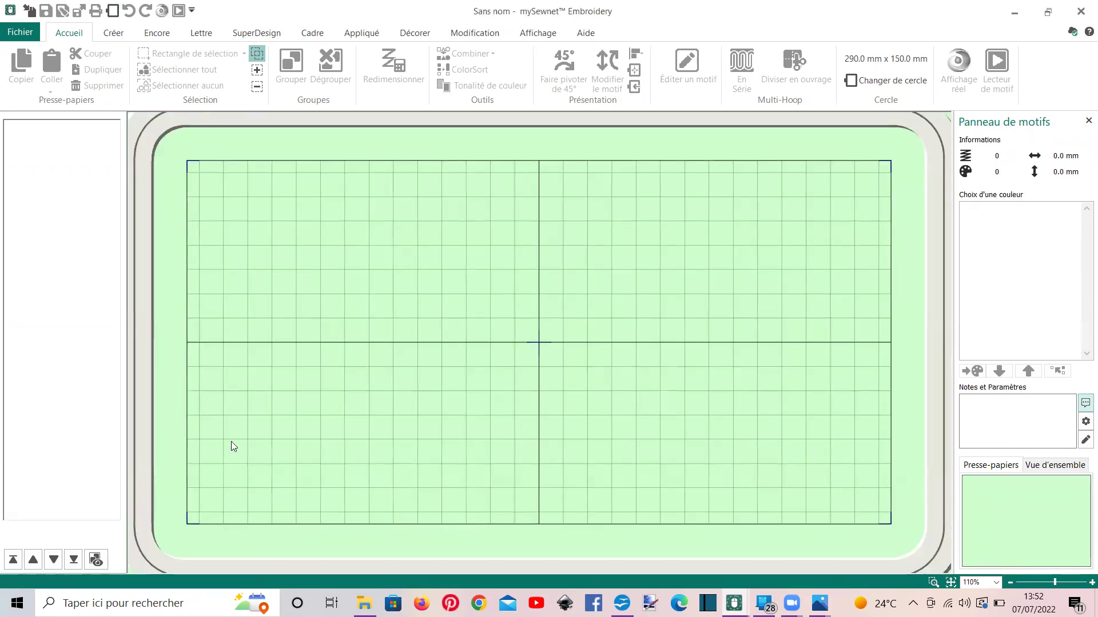
- Start Digitizing from the empty design and choose to load or create a background in the ExpressDesign Wizard
left_click(110, 36)
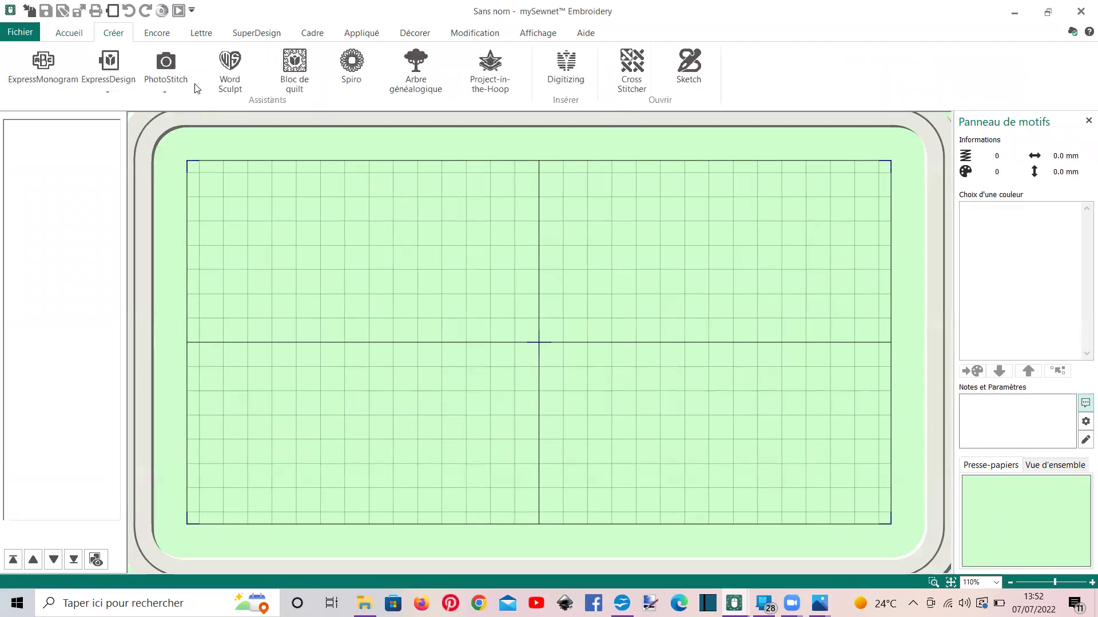
left_click(556, 74)
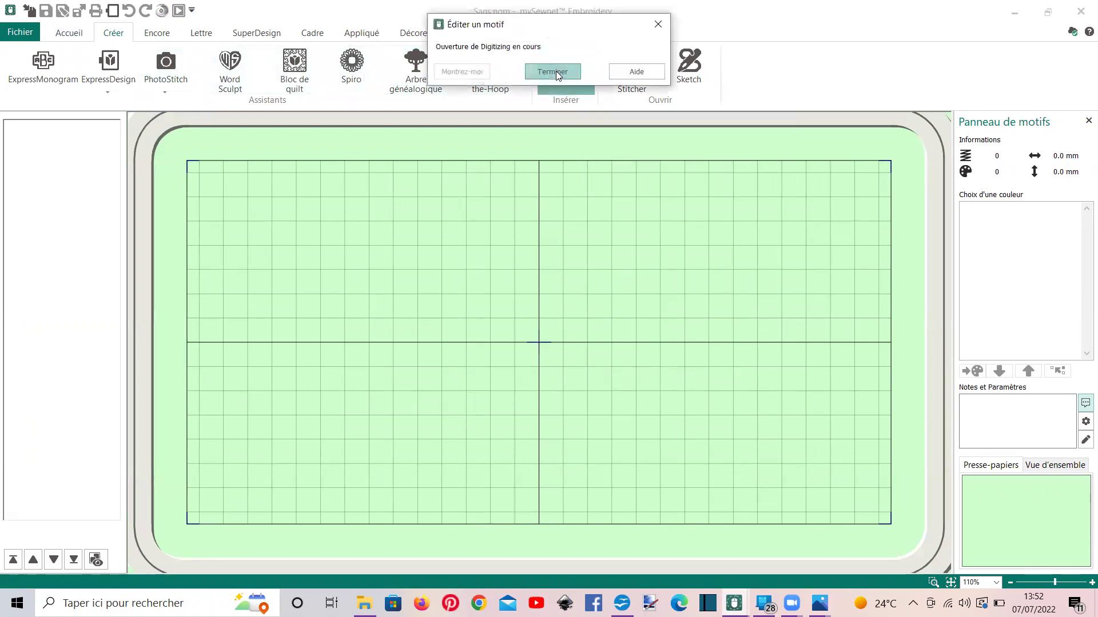
key("XF86AudioMute")
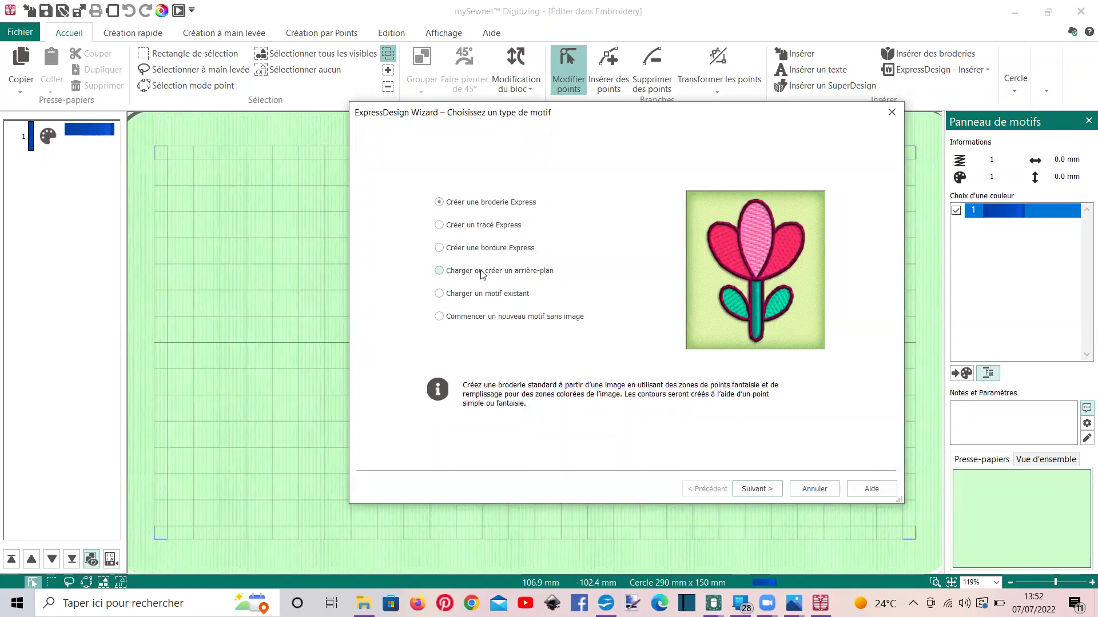
left_click(481, 273)
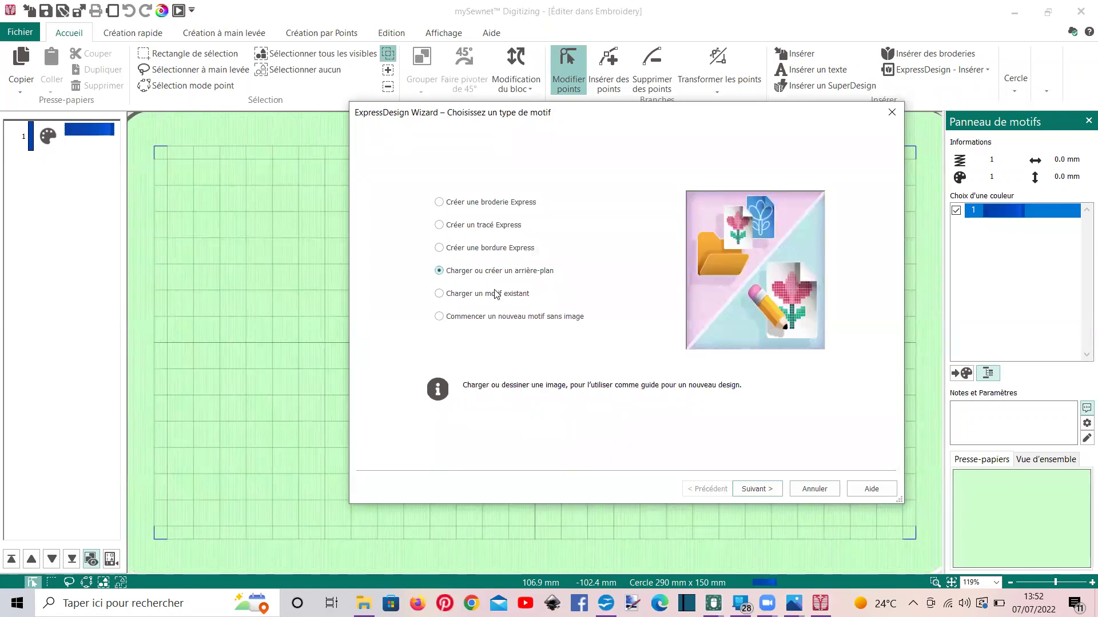
left_click(755, 489)
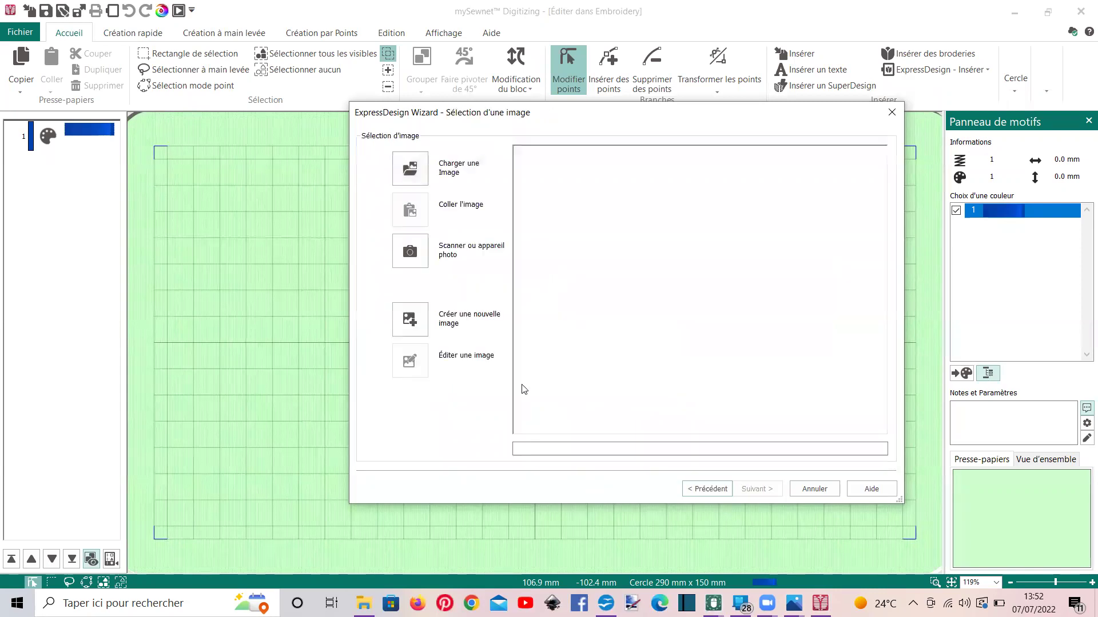
- Load the pattern photo DSC_3424.jpg from the DESSIN POUR ECQ folder as the wizard's image and continue to cropping
left_click(410, 168)
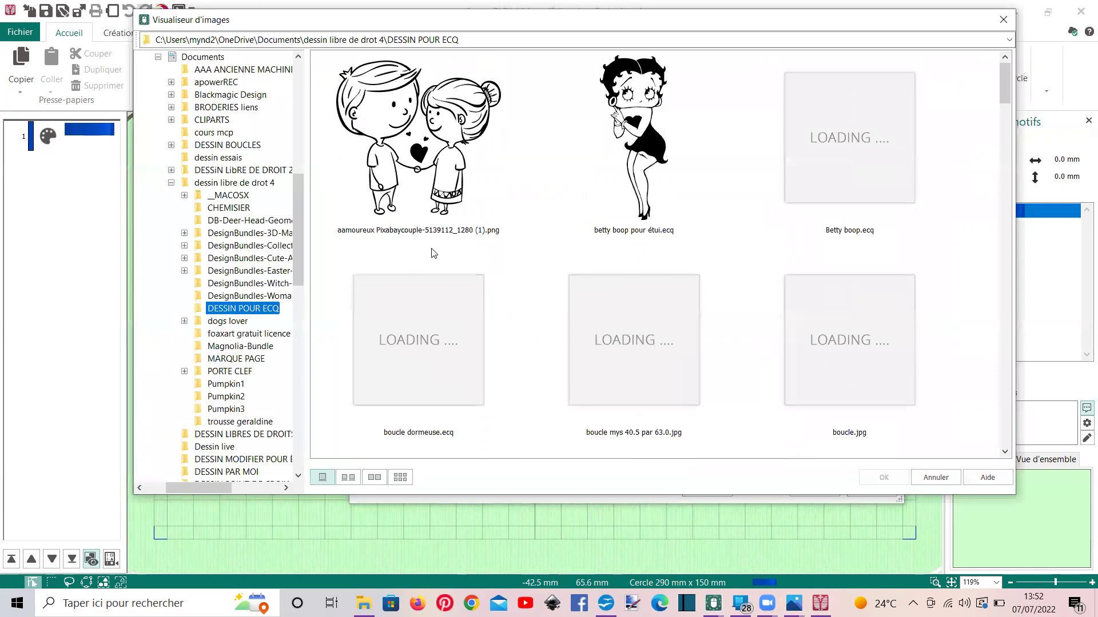
scroll(433, 253, "down", 3)
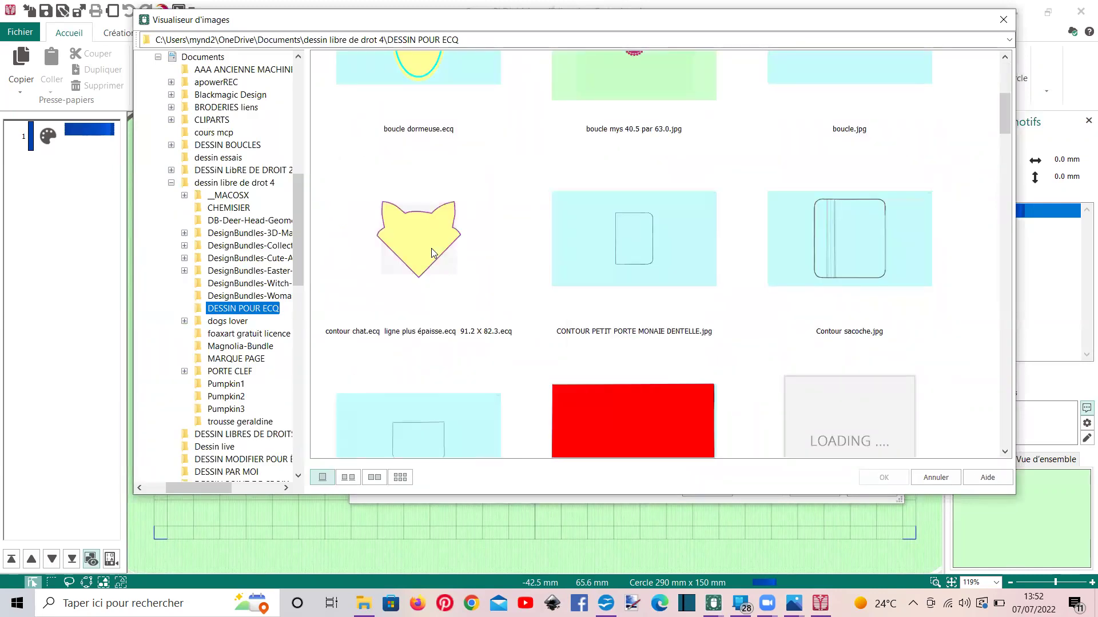
scroll(433, 253, "down", 6)
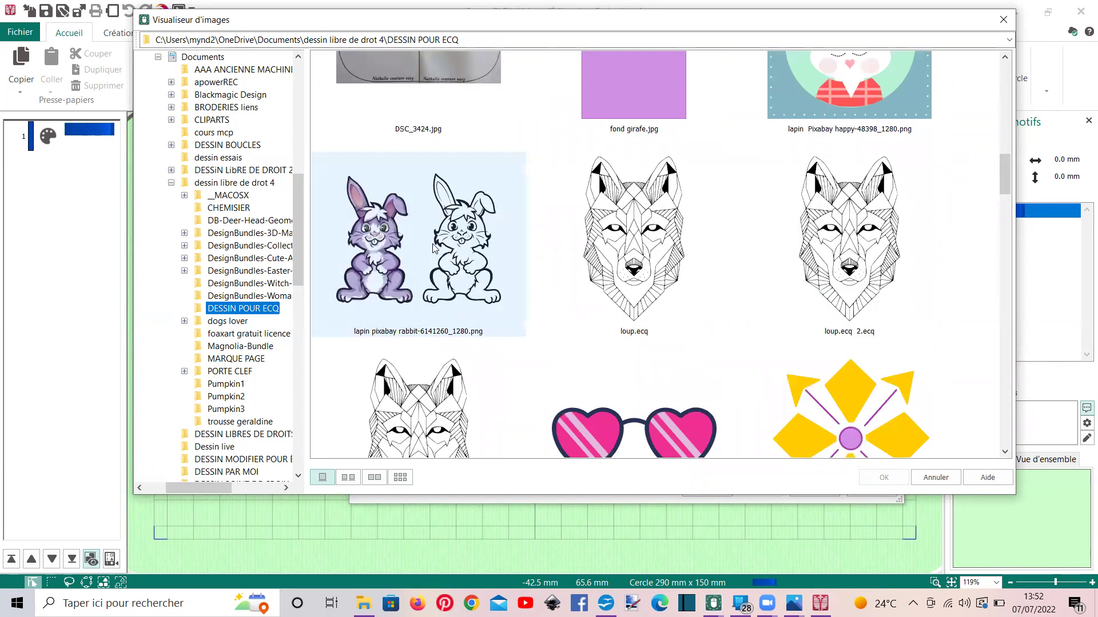
scroll(432, 252, "down", 5)
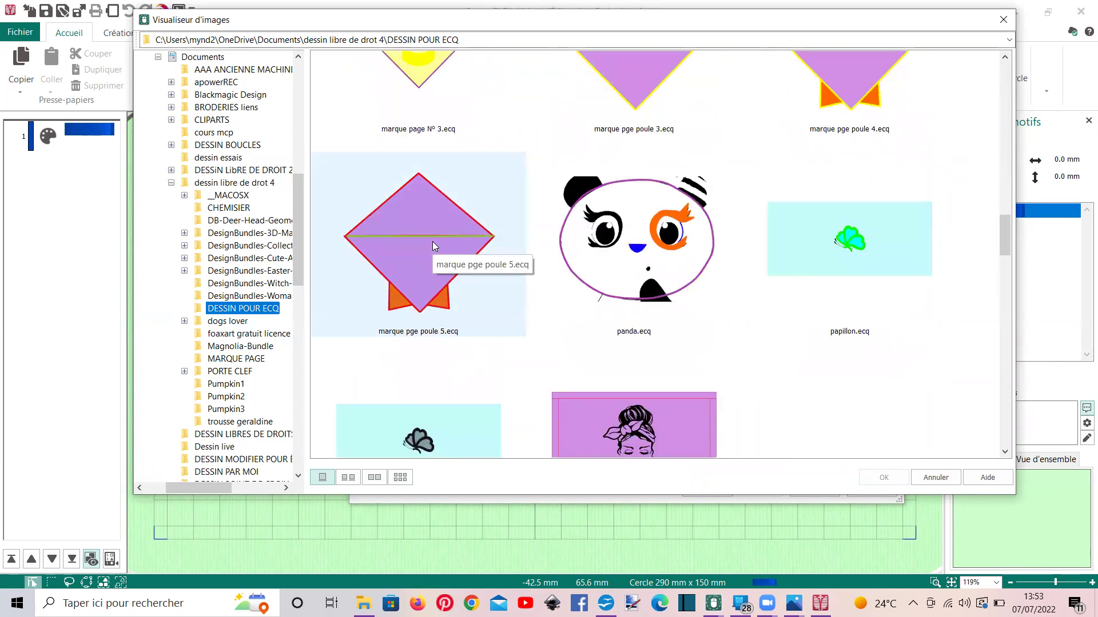
scroll(432, 241, "down", 5)
scroll(432, 240, "down", 3)
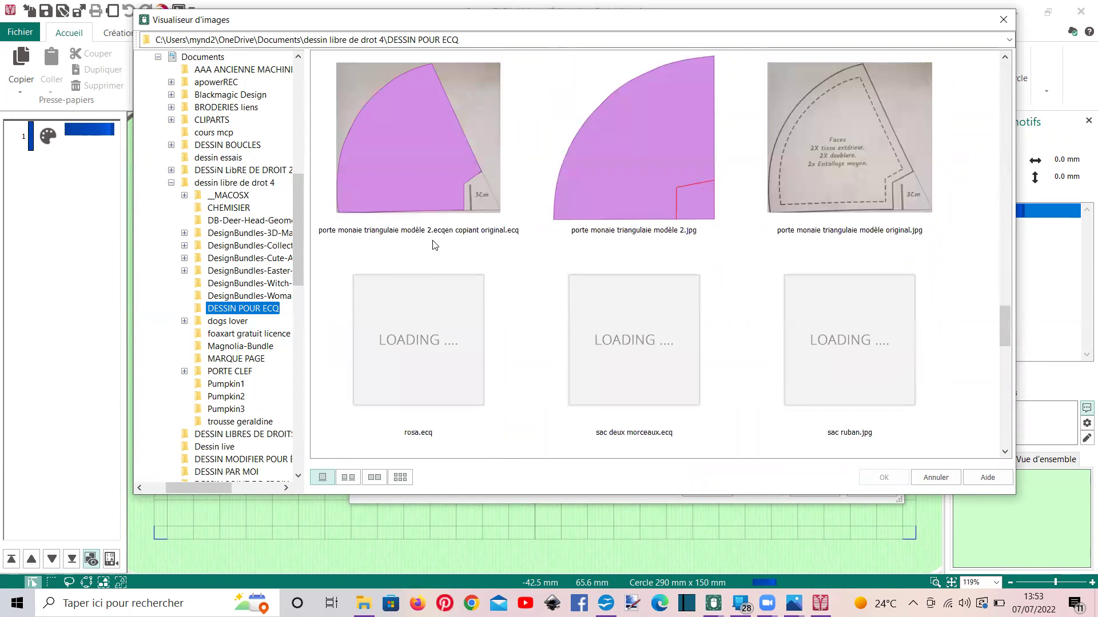
scroll(432, 240, "down", 3)
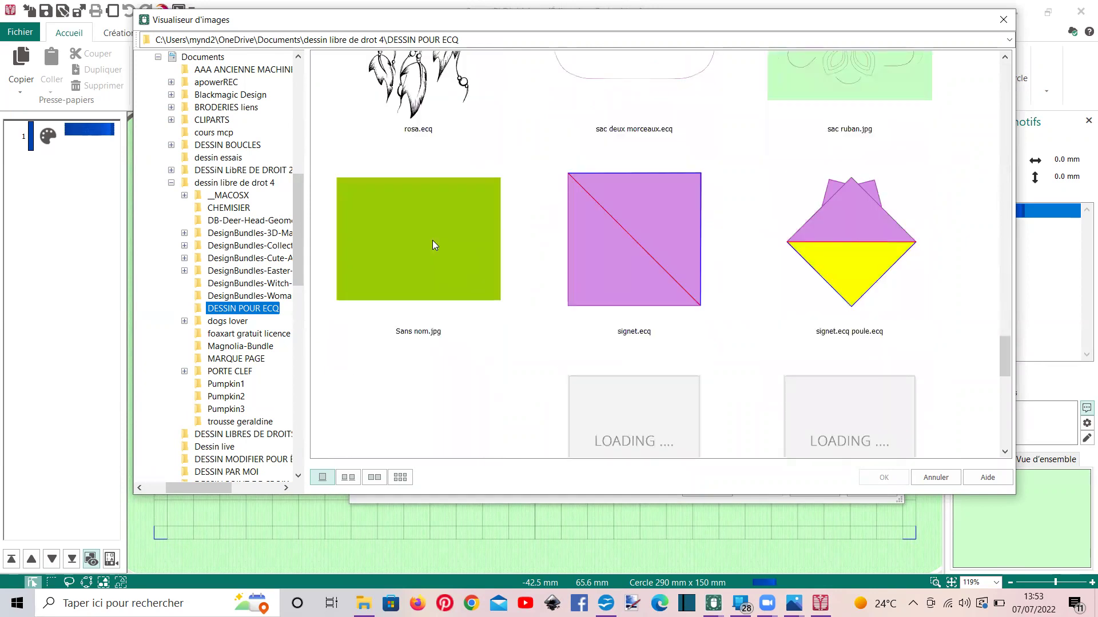
scroll(432, 240, "down", 6)
scroll(435, 244, "up", 15)
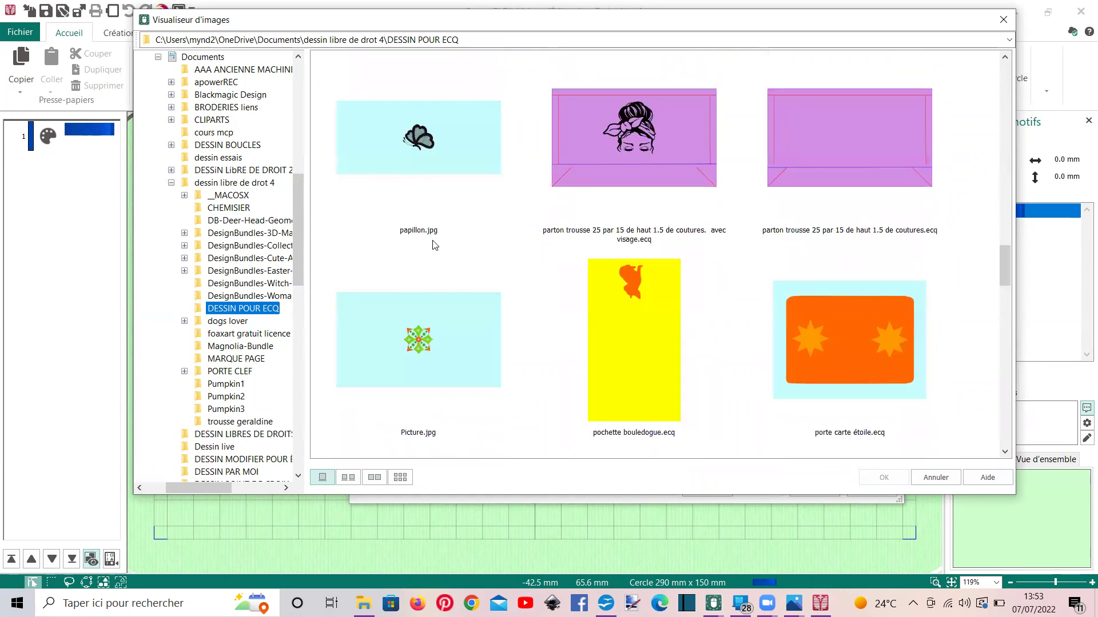
scroll(434, 244, "down", 5)
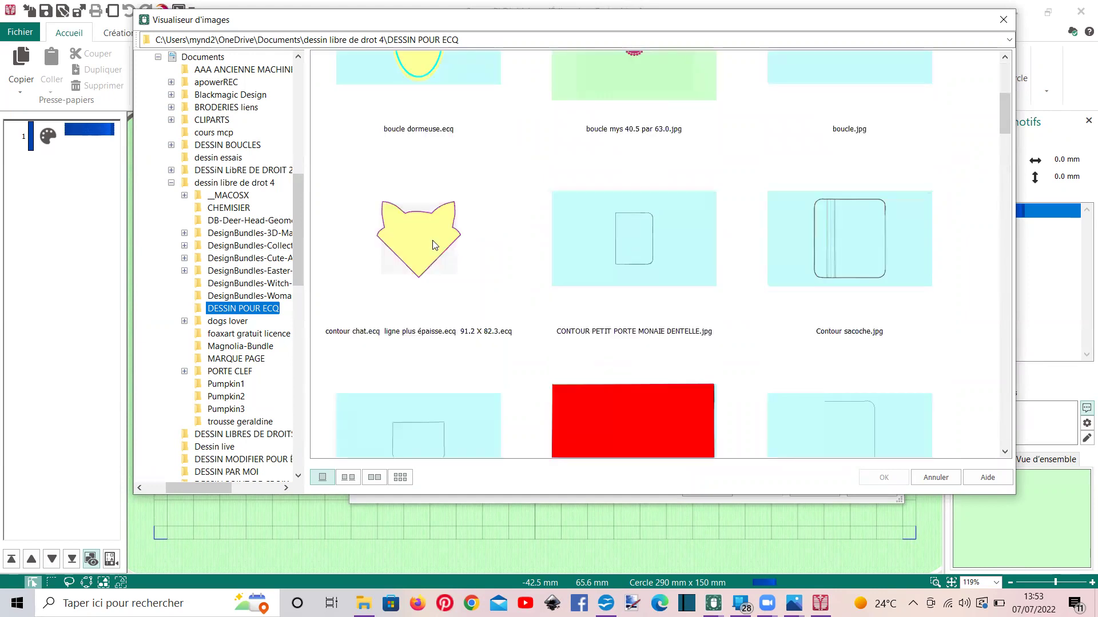
scroll(442, 225, "up", 2)
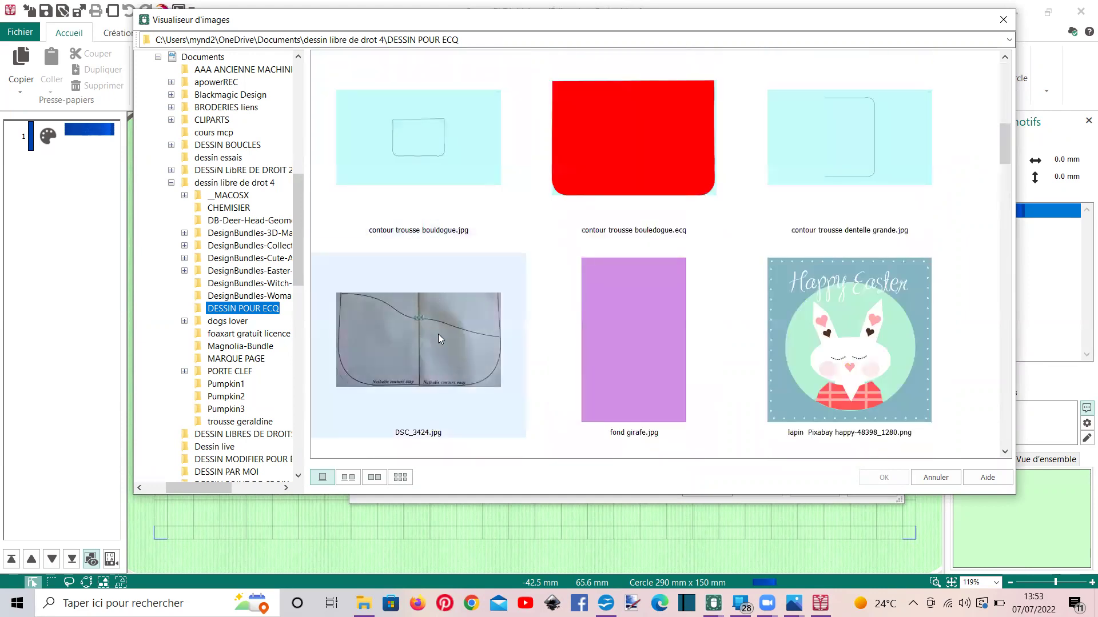
double_click(438, 335)
left_click(750, 491)
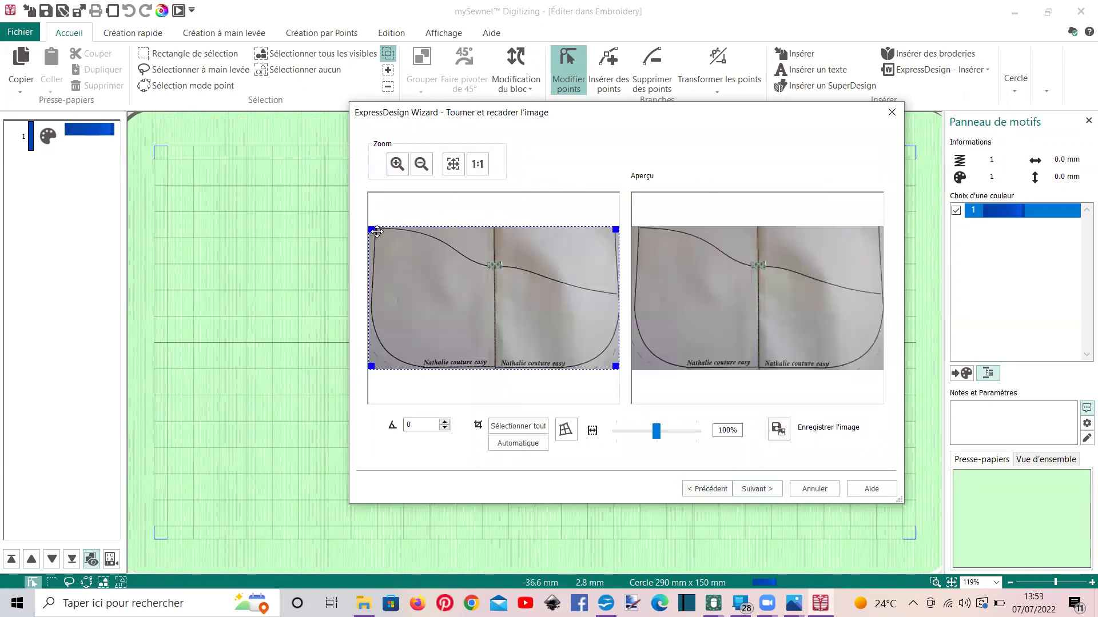
- Adjust the crop at the pattern image's upper-left corner and insert it as a background fitted to the 290 x 150 mm hoop
left_click_drag(371, 231, 367, 225)
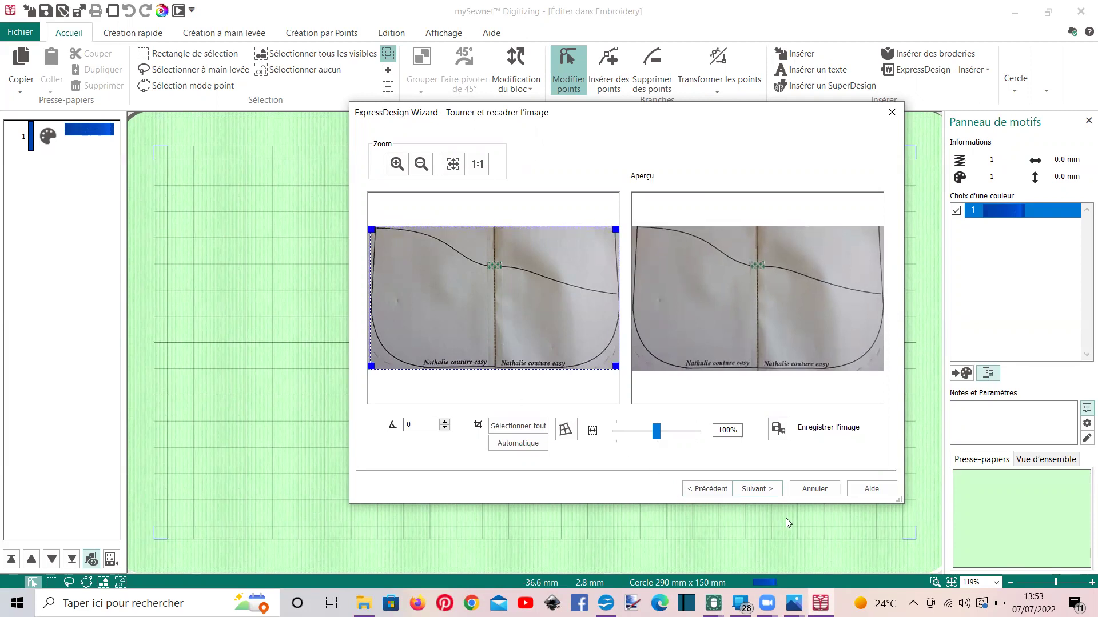
left_click(758, 490)
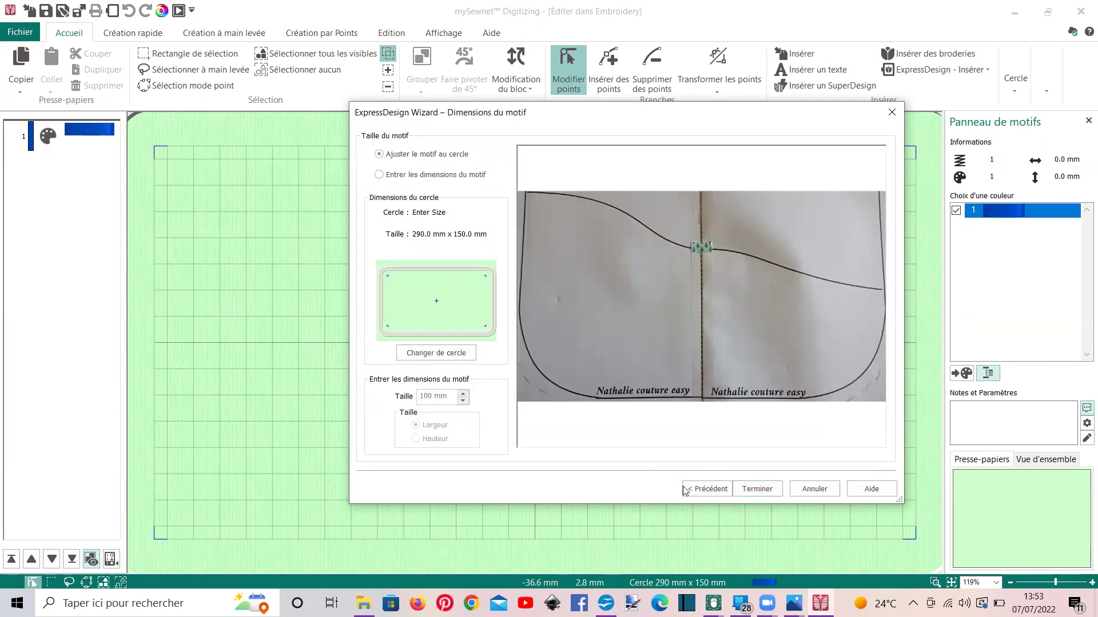
left_click(752, 489)
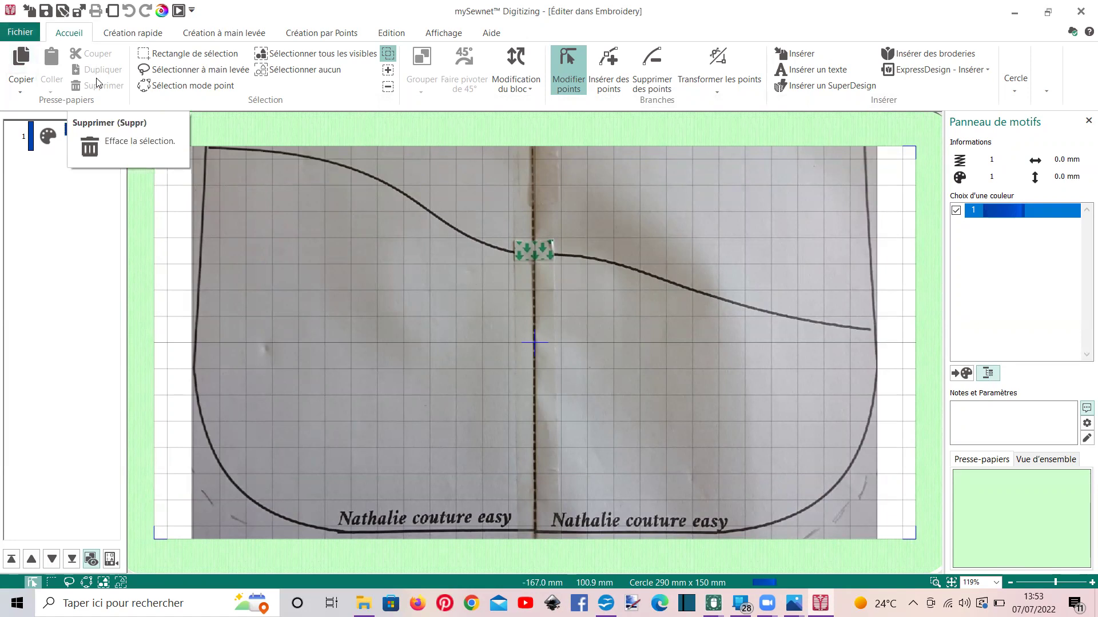
- Open the pattern background image for editing in mySewnet Draw & Paint
left_click(438, 34)
left_click(177, 83)
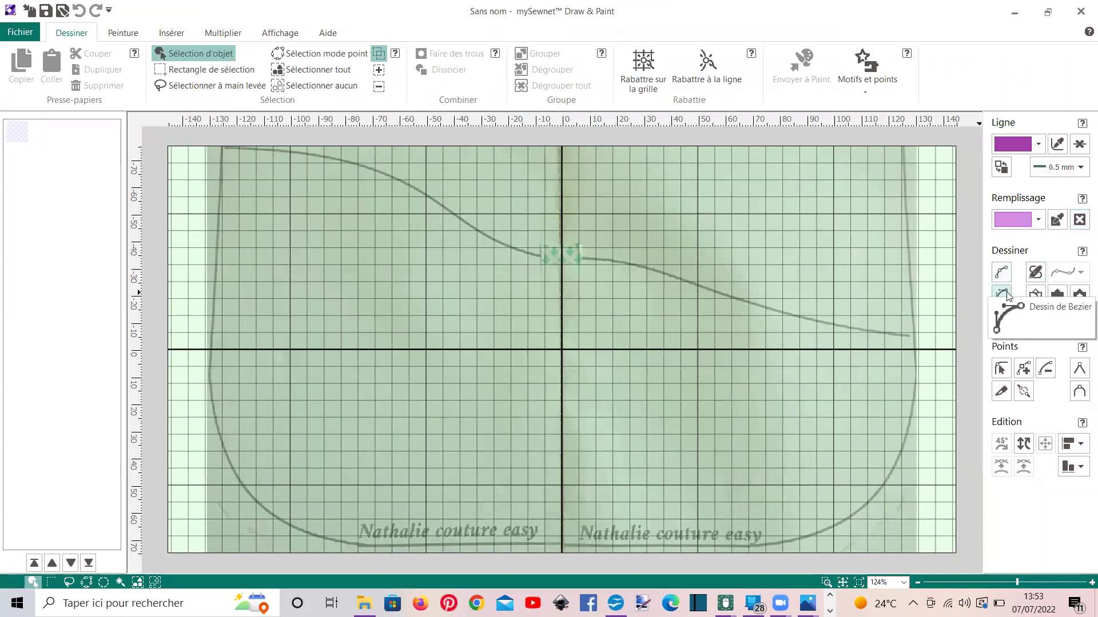
- Trace the bag pattern with Bezier drawing from the right end of the upper curve around the lower edge and up the left side
left_click(1002, 294)
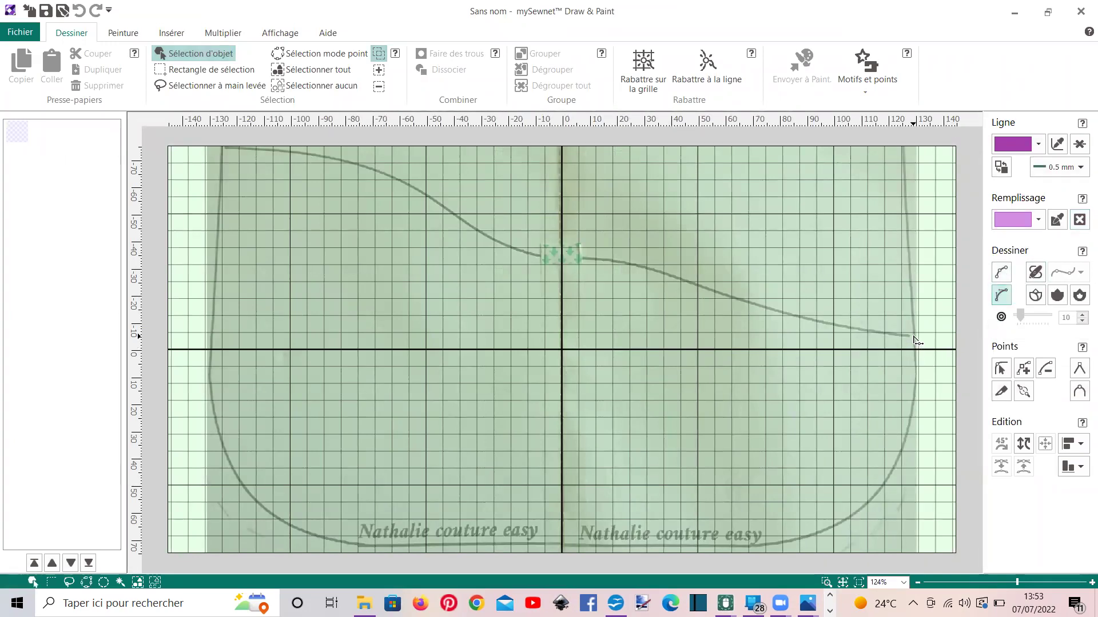
left_click_drag(913, 337, 918, 362)
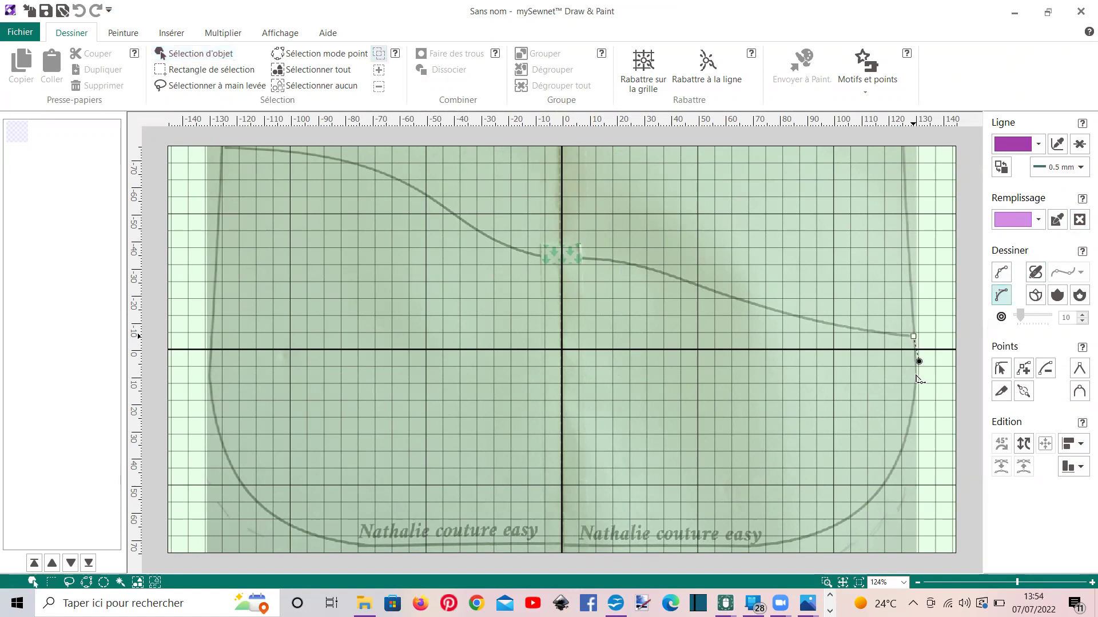
left_click_drag(911, 416, 817, 532)
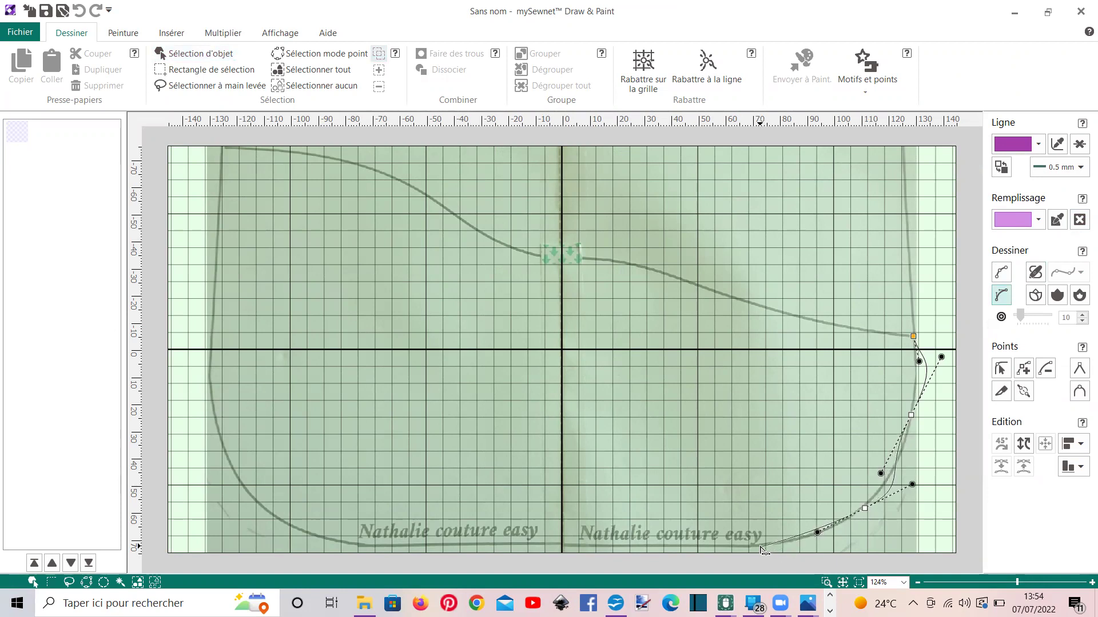
left_click_drag(725, 549, 347, 548)
left_click(308, 534)
left_click_drag(260, 504, 223, 456)
left_click_drag(211, 413, 217, 344)
left_click_drag(217, 273, 225, 204)
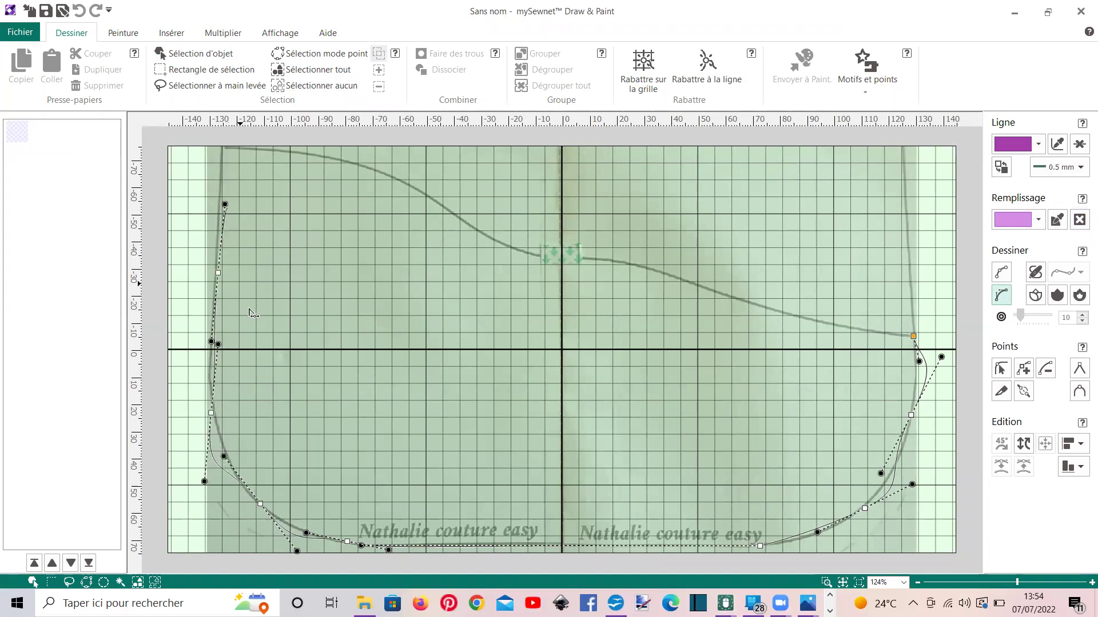
- Continue the Bezier path from the upper-left corner along the pattern's wavy upper edge and close it at the starting point
left_click(225, 145)
left_click(336, 168)
left_click(368, 173)
left_click(433, 207)
left_click(524, 250)
left_click_drag(564, 260, 845, 324)
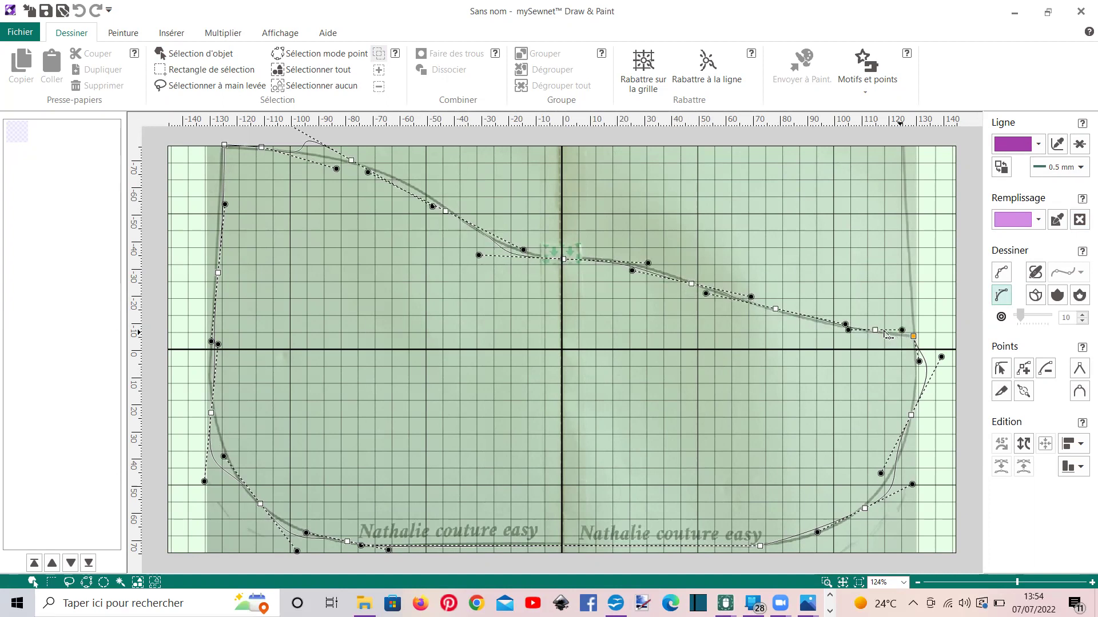
left_click_drag(875, 331, 912, 338)
left_click(913, 339)
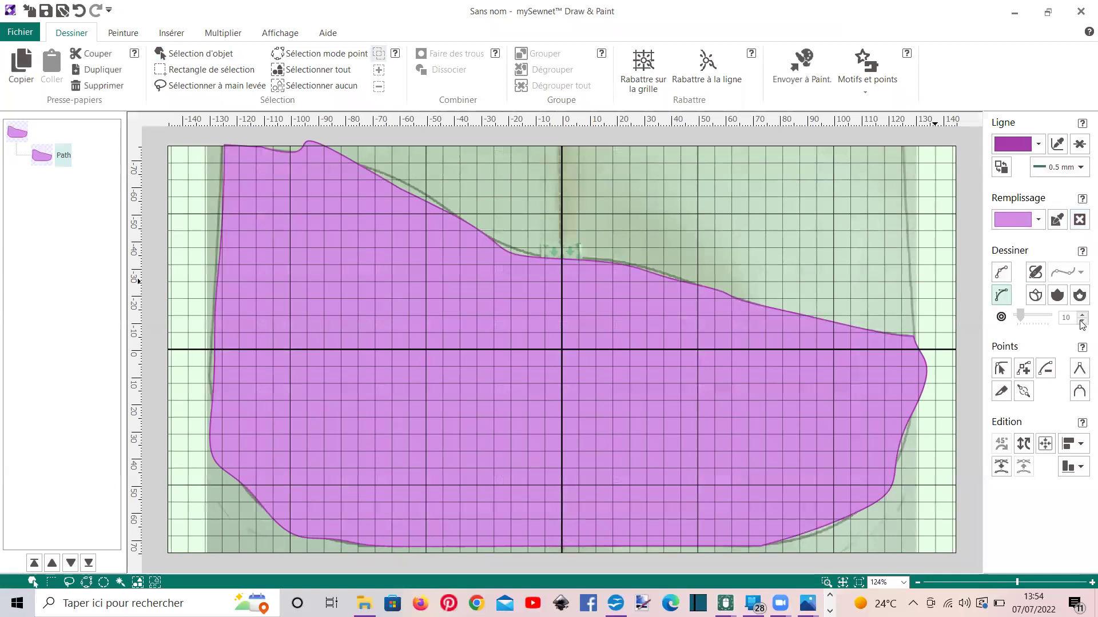
- Edit the path's points and adjust the curve handles along the upper edge to follow the pattern line
left_click(1000, 369)
scroll(418, 295, "down", 2)
scroll(361, 177, "down", 1)
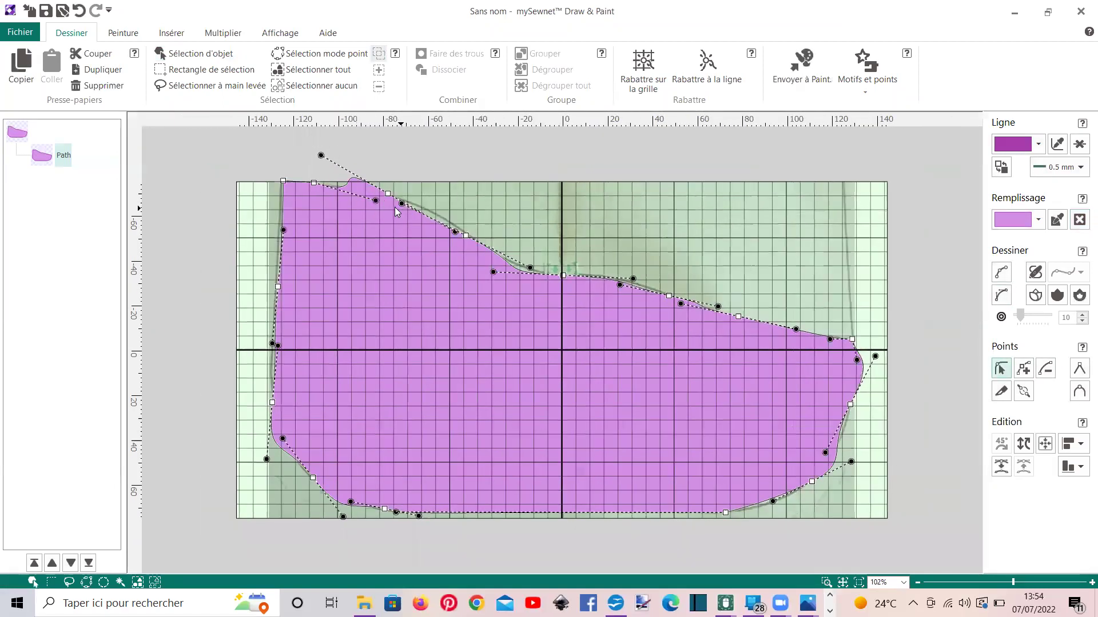
left_click_drag(376, 202, 453, 231)
left_click_drag(464, 192, 452, 219)
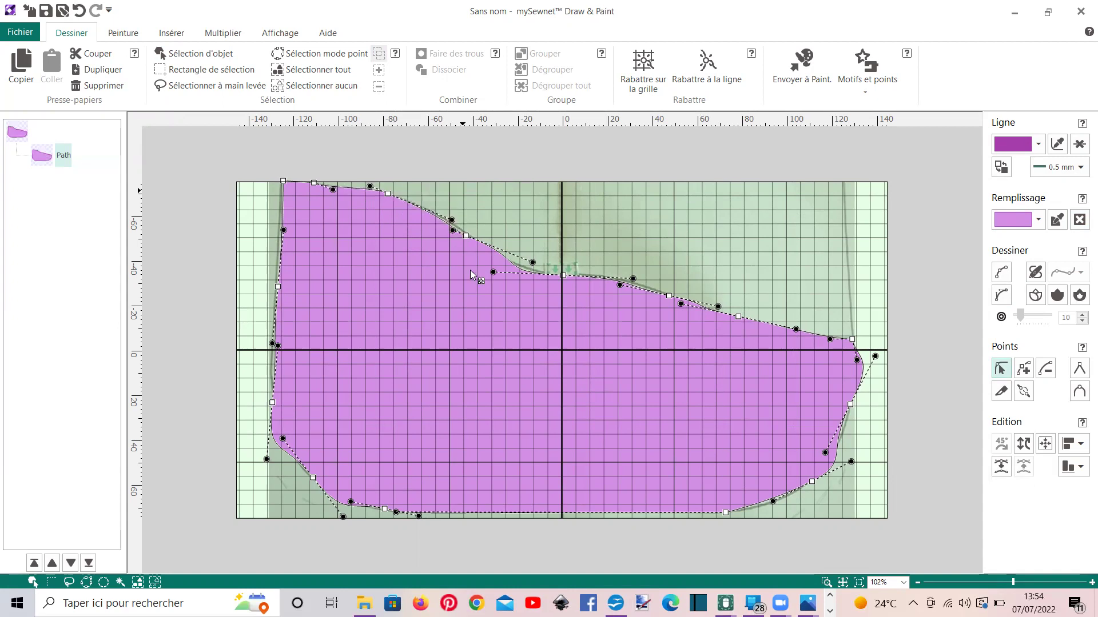
left_click_drag(493, 272, 515, 271)
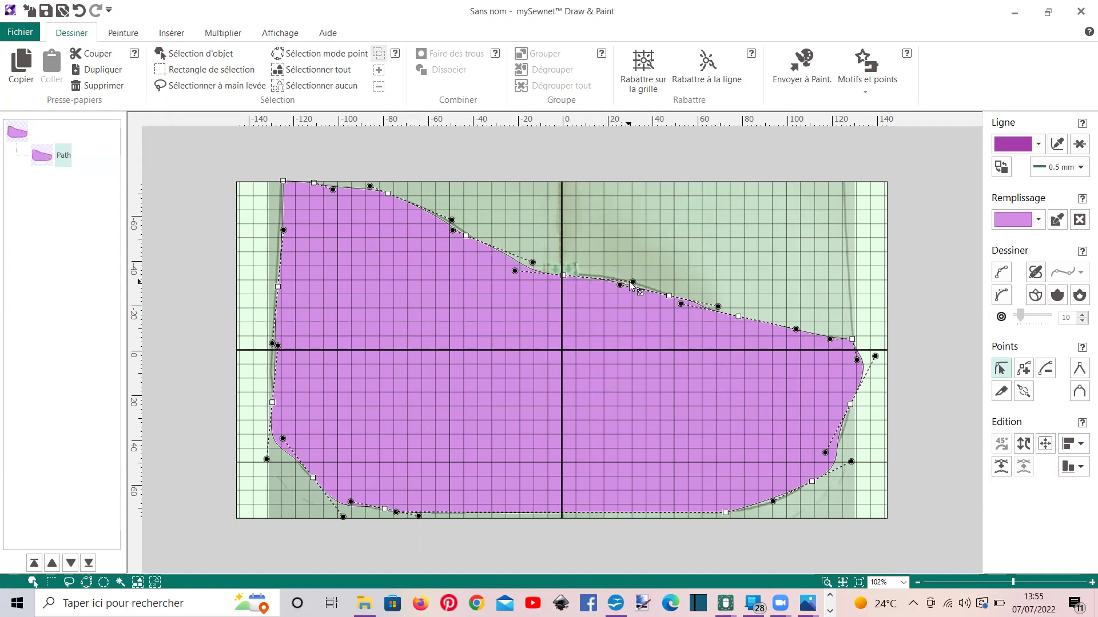
mouse_move(631, 282)
left_mouse_down()
mouse_move(591, 273)
mouse_move(621, 279)
left_mouse_up()
- Reshape the path's right side and lower-right corner with the curve handles to match the pattern's rounded contour
left_click_drag(878, 359, 832, 370)
scroll(824, 370, "down", 2)
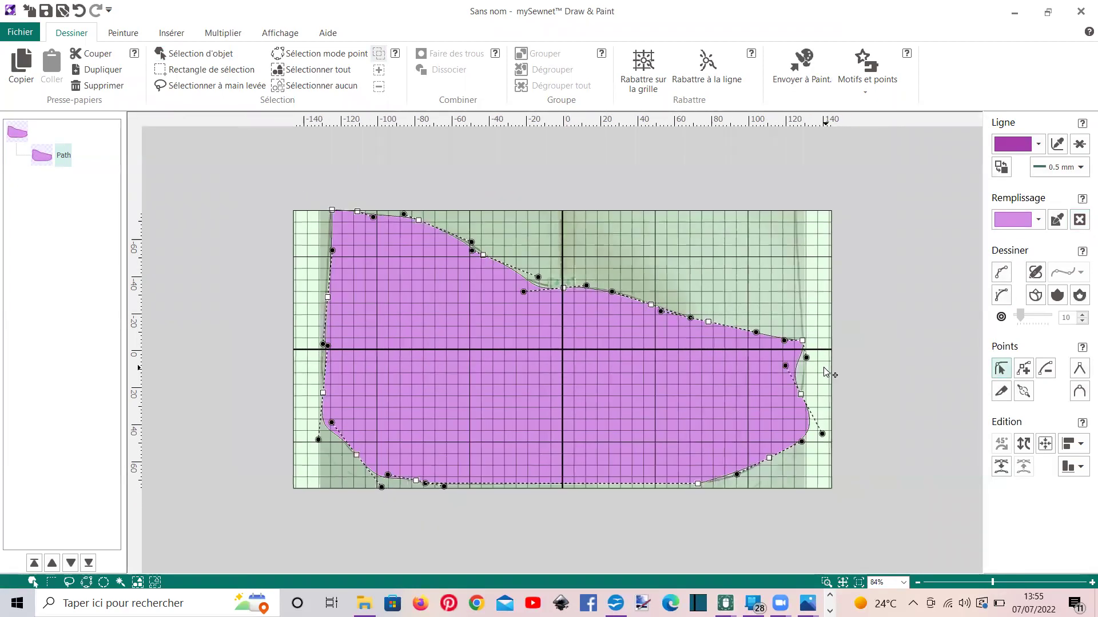
scroll(824, 367, "up", 4)
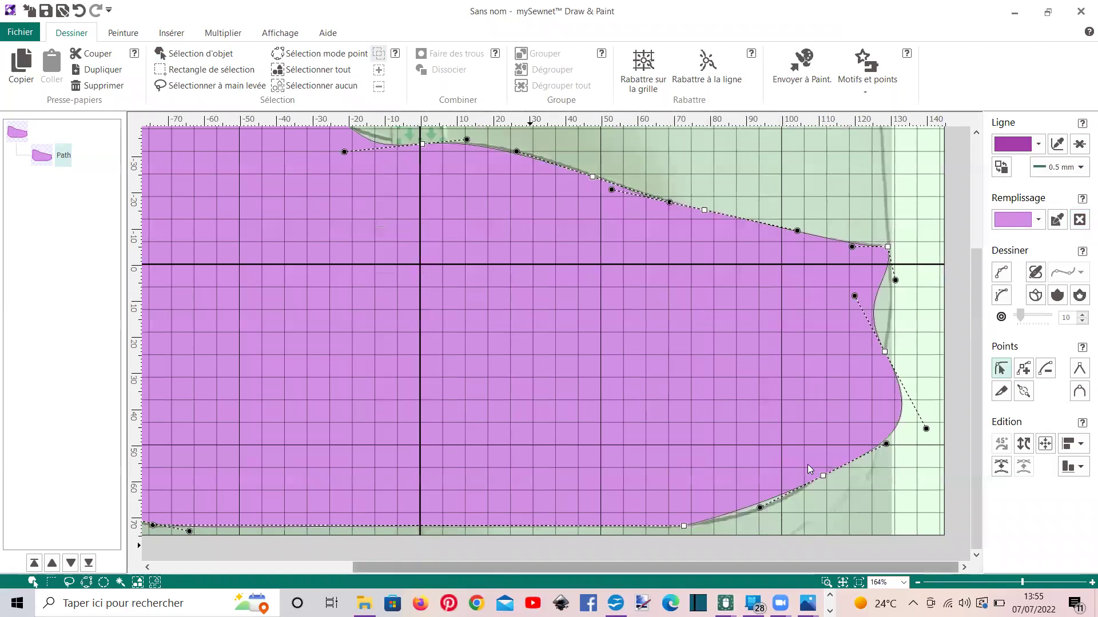
left_click_drag(855, 299, 886, 298)
left_click_drag(889, 439, 880, 384)
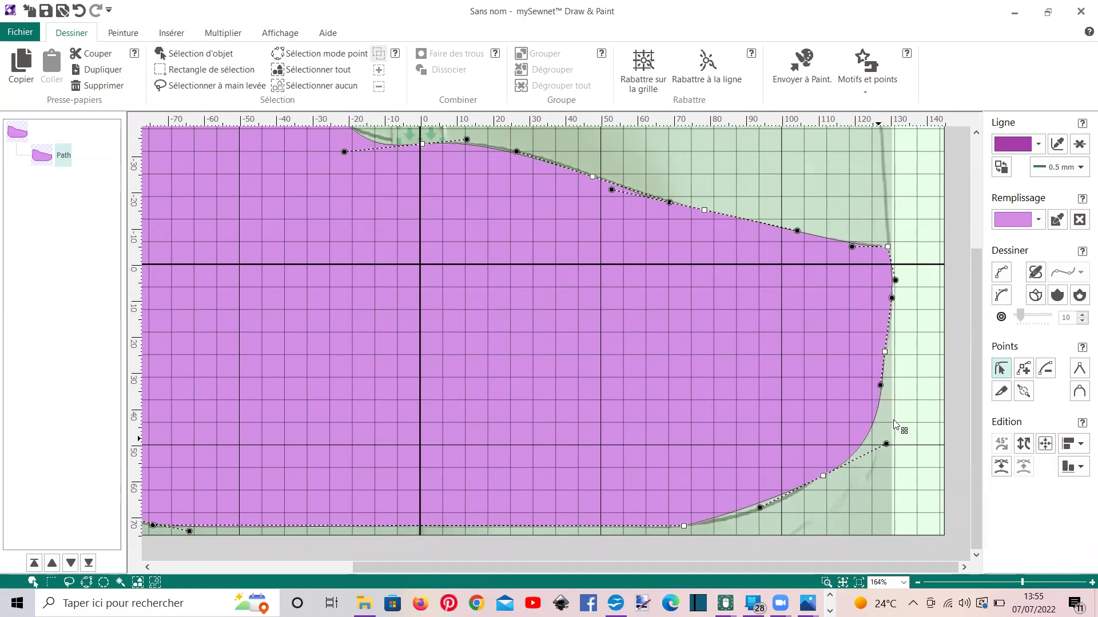
left_click_drag(887, 444, 859, 450)
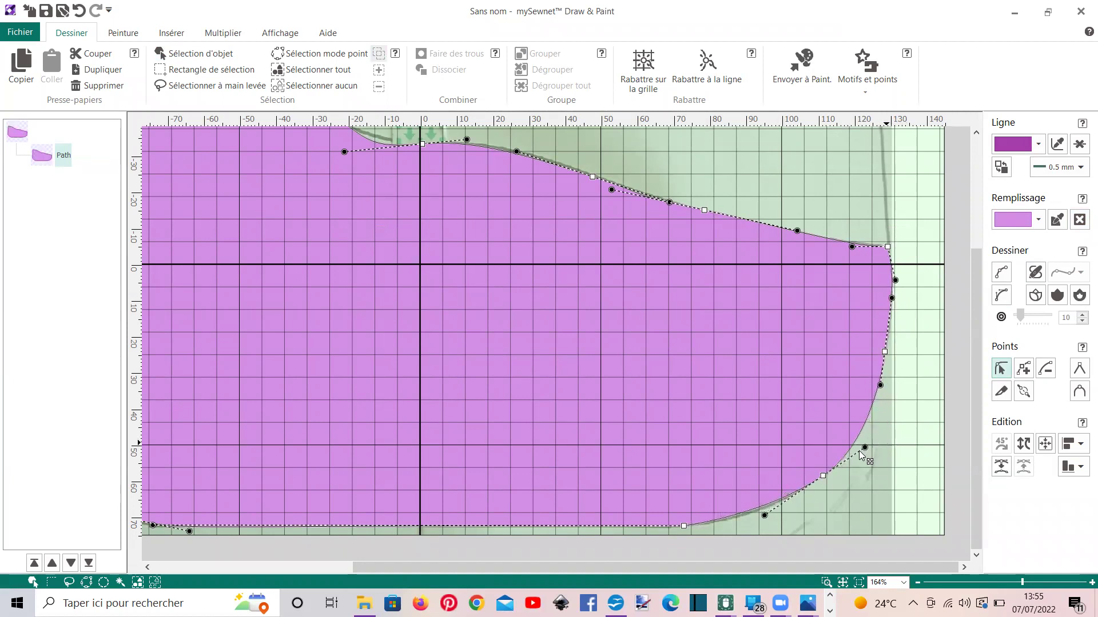
left_click_drag(764, 518, 775, 515)
- Smooth the path's lower-left corner and align its left side with the pattern line
left_click_drag(723, 564, 524, 566)
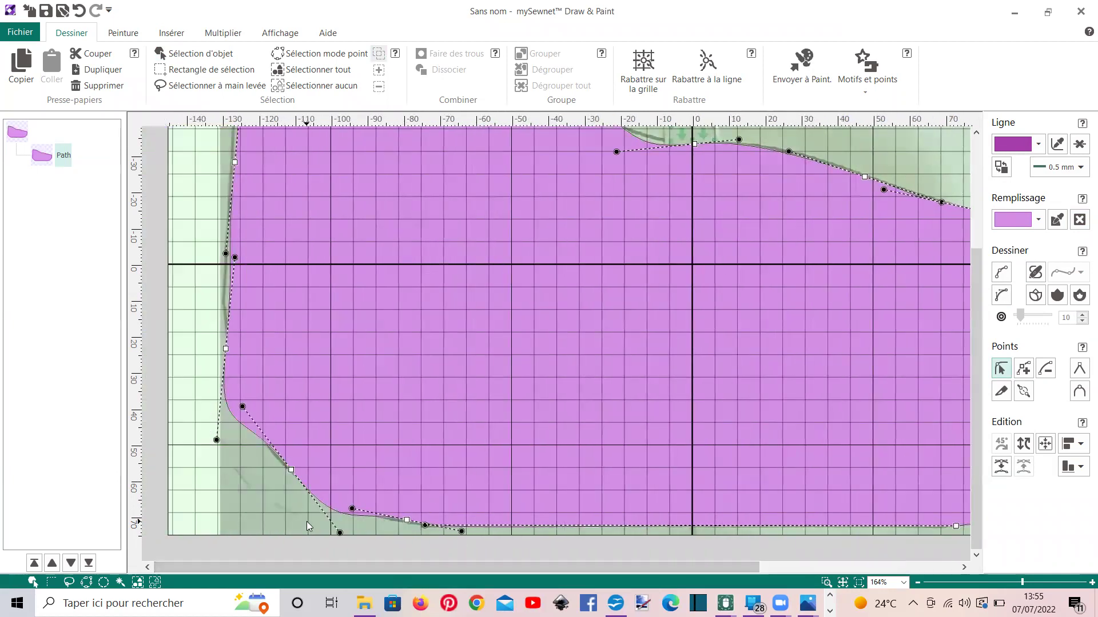
left_click_drag(339, 532, 352, 511)
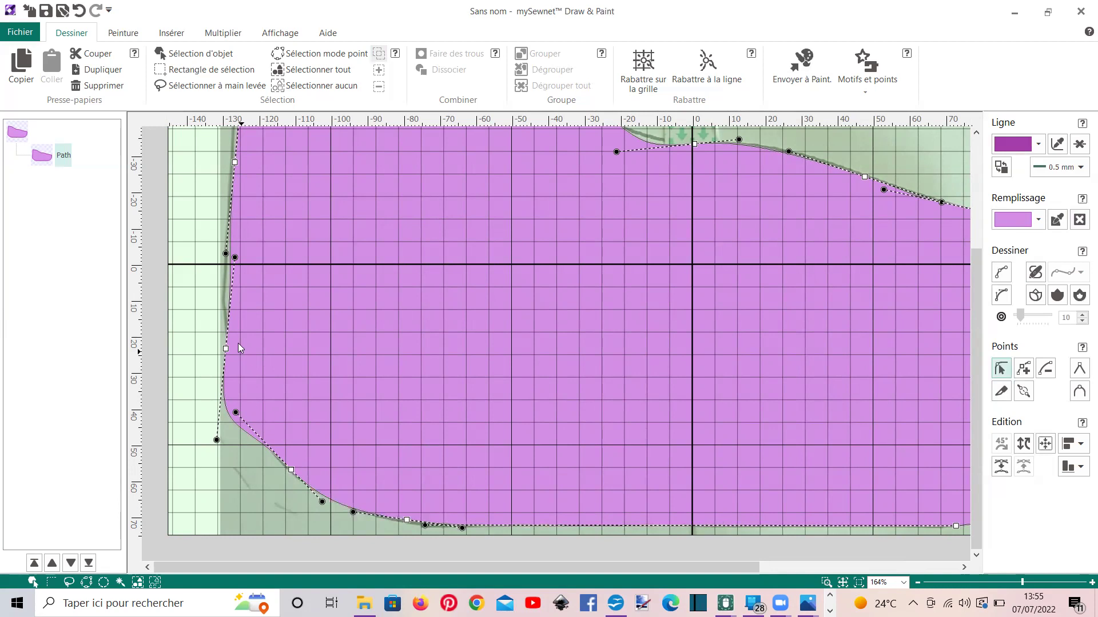
left_click_drag(217, 443, 224, 280)
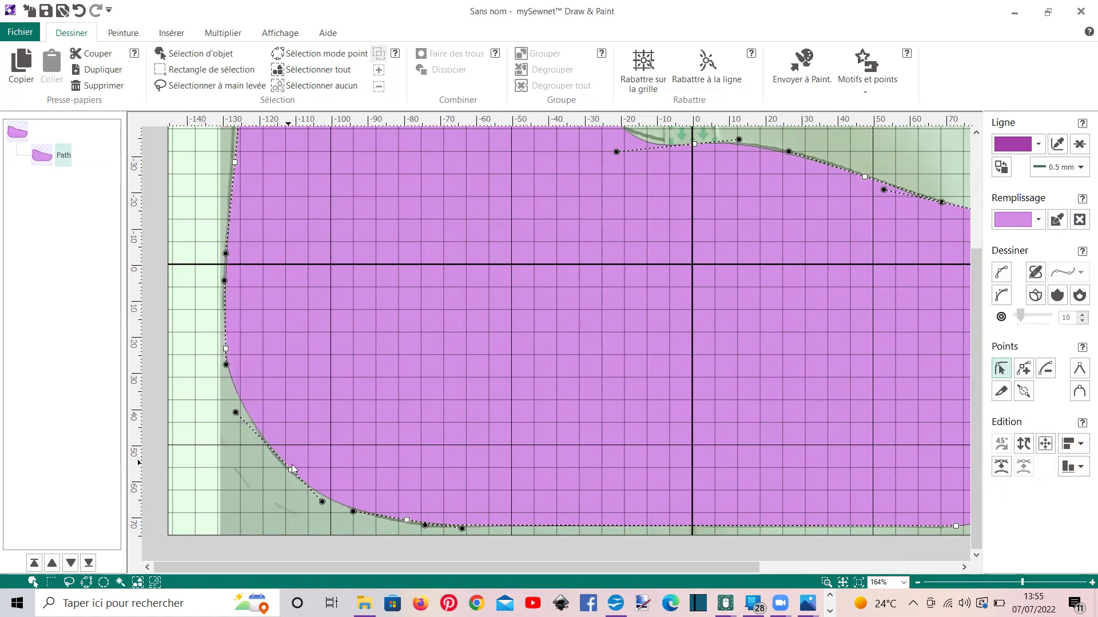
scroll(300, 249, "up", 5)
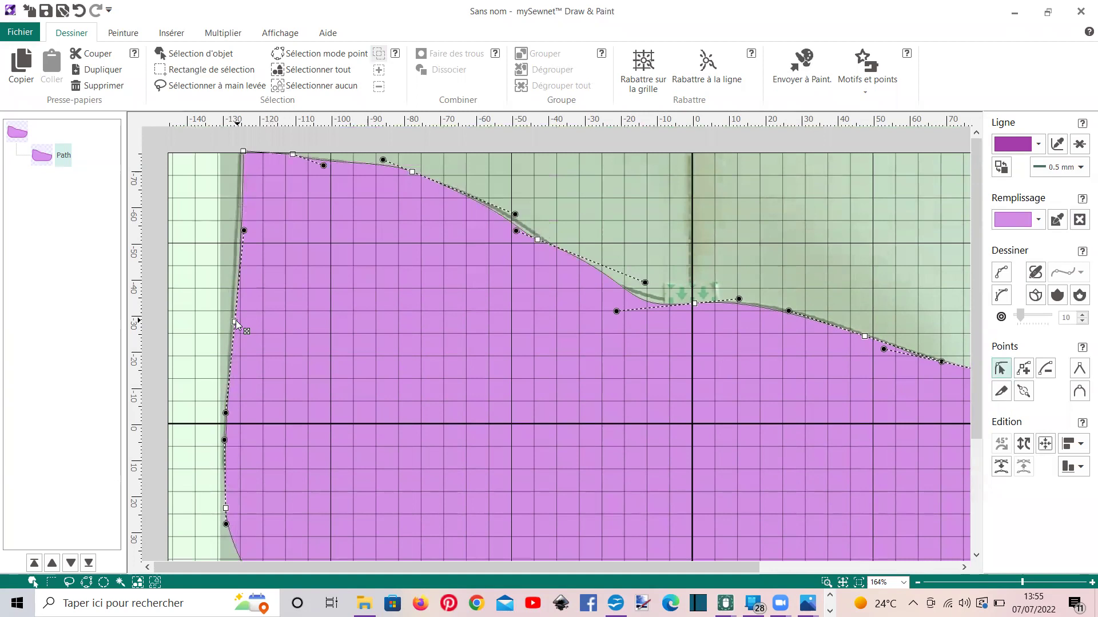
left_click_drag(232, 319, 232, 296)
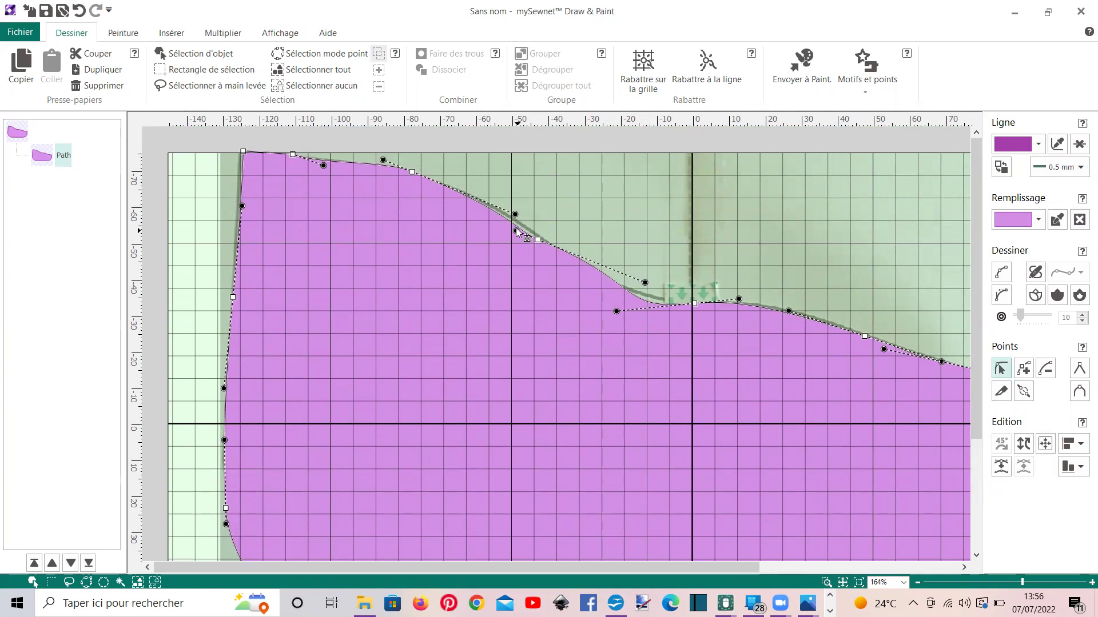
- Refine the curve handles around the dip in the middle of the upper edge to match the pattern line
left_click_drag(517, 232, 615, 312)
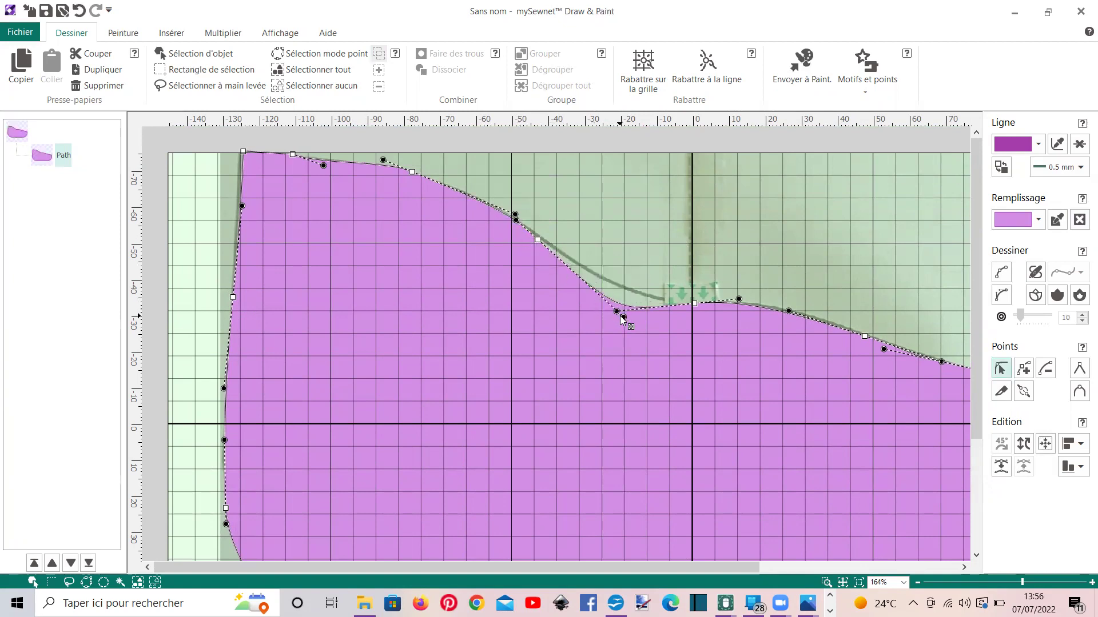
left_click_drag(624, 317, 616, 294)
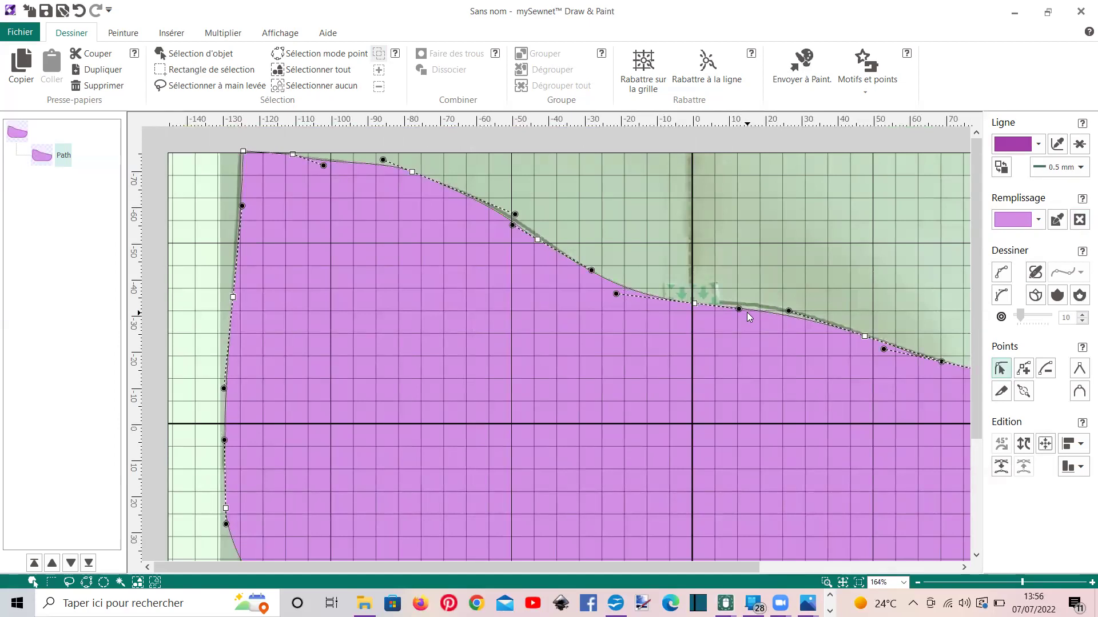
left_click_drag(739, 309, 740, 302)
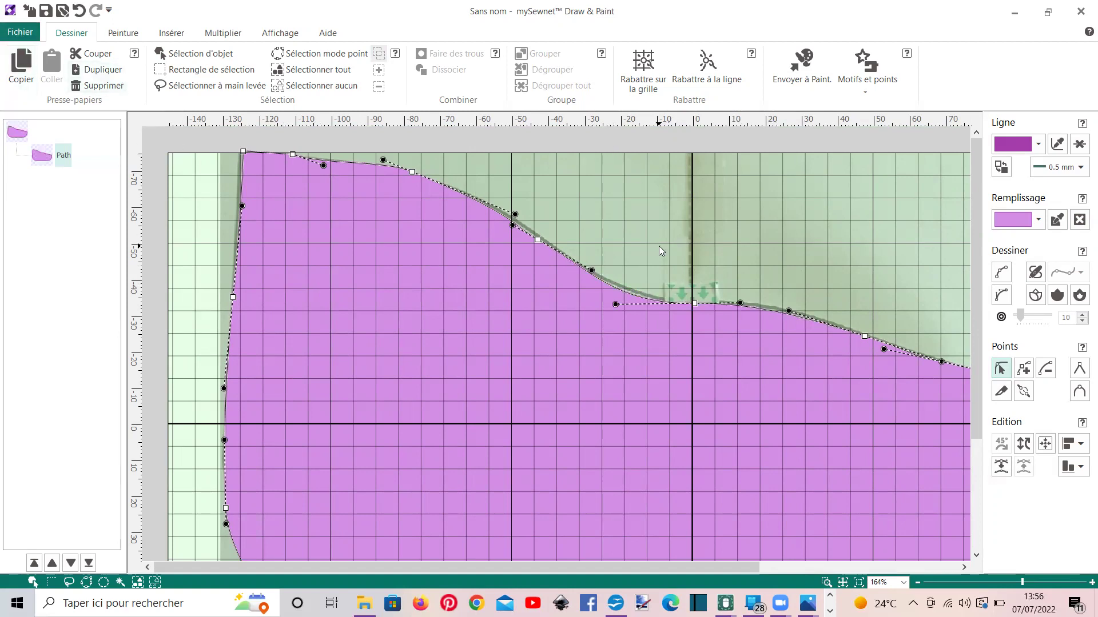
scroll(614, 273, "down", 4)
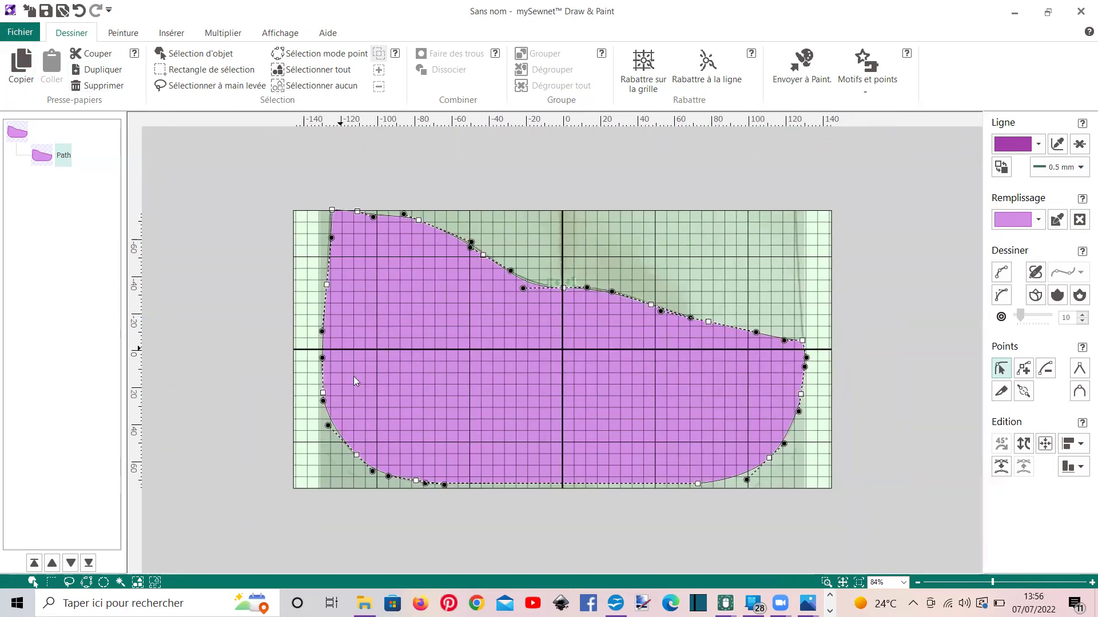
- Select the traced shape and enlarge it proportionally with Transform to 101.5 %, making it 150.1 mm high
left_click(208, 69)
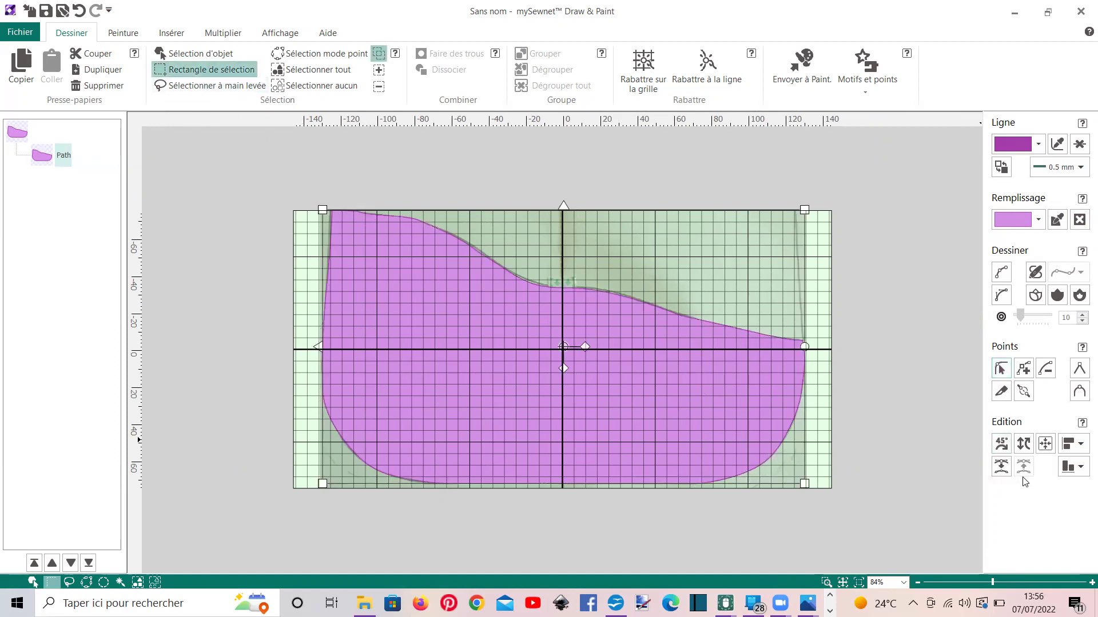
left_click(1025, 444)
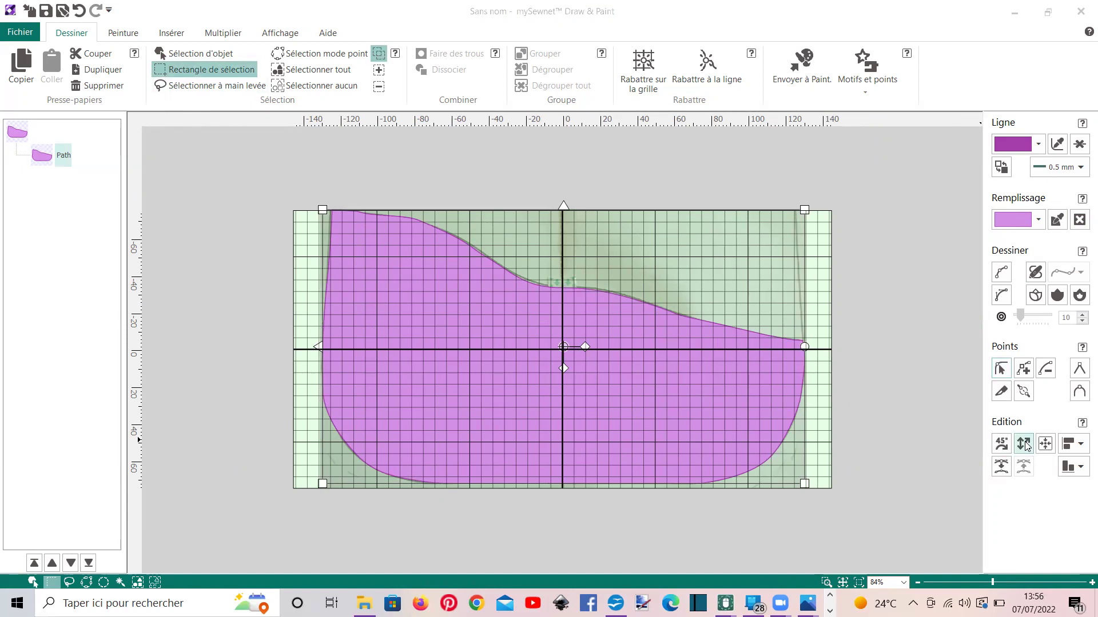
left_click(59, 87)
left_click(84, 46)
left_click(84, 46)
left_click(84, 46)
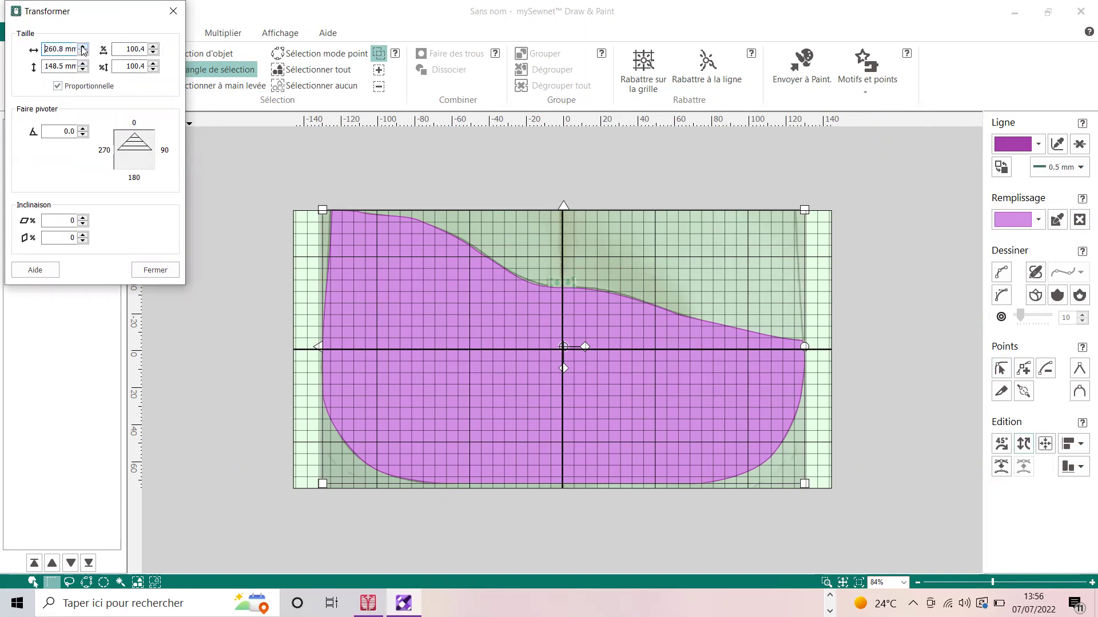
left_click(84, 47)
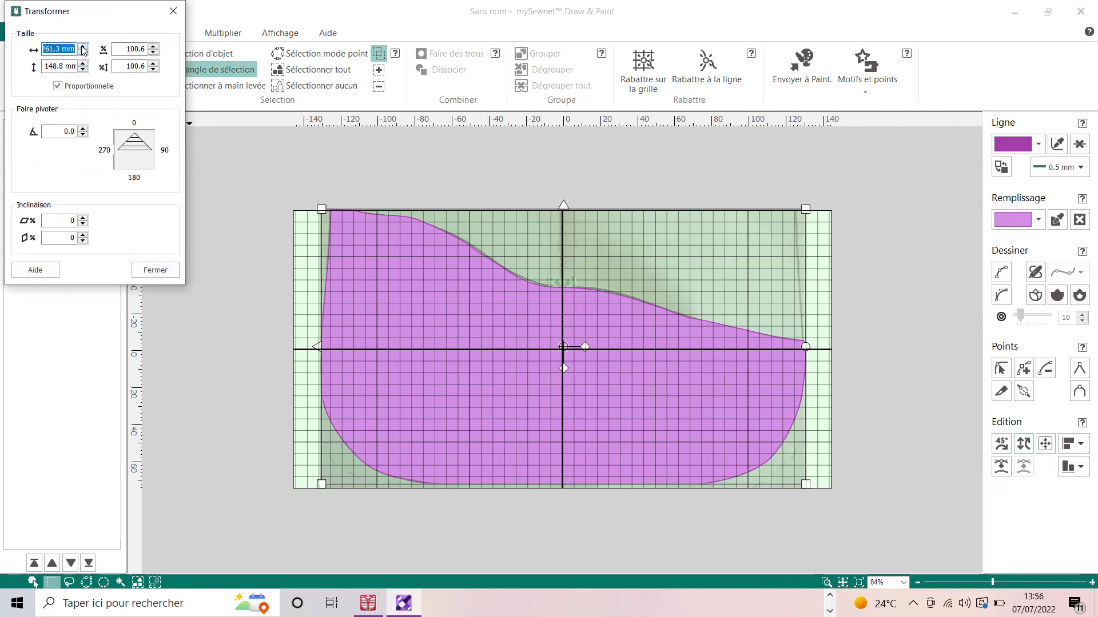
left_click(84, 46)
- Turn off proportional scaling, set the shape's width to 282.6 mm and close the transform settings
left_click(58, 85)
left_click(77, 60)
left_click(83, 47)
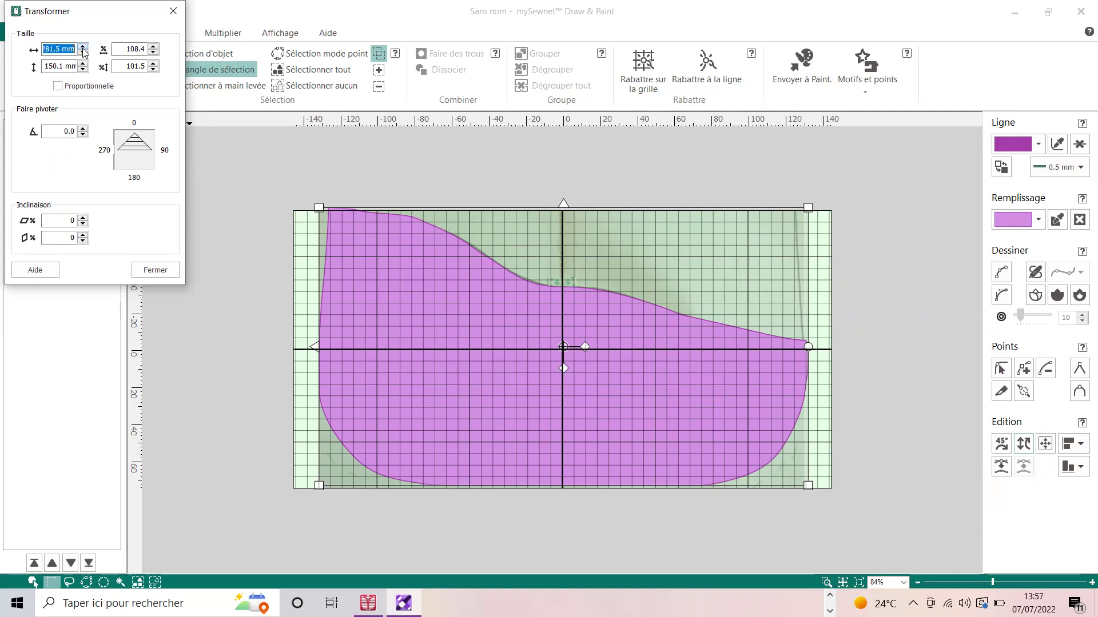
left_click(83, 48)
left_click(84, 48)
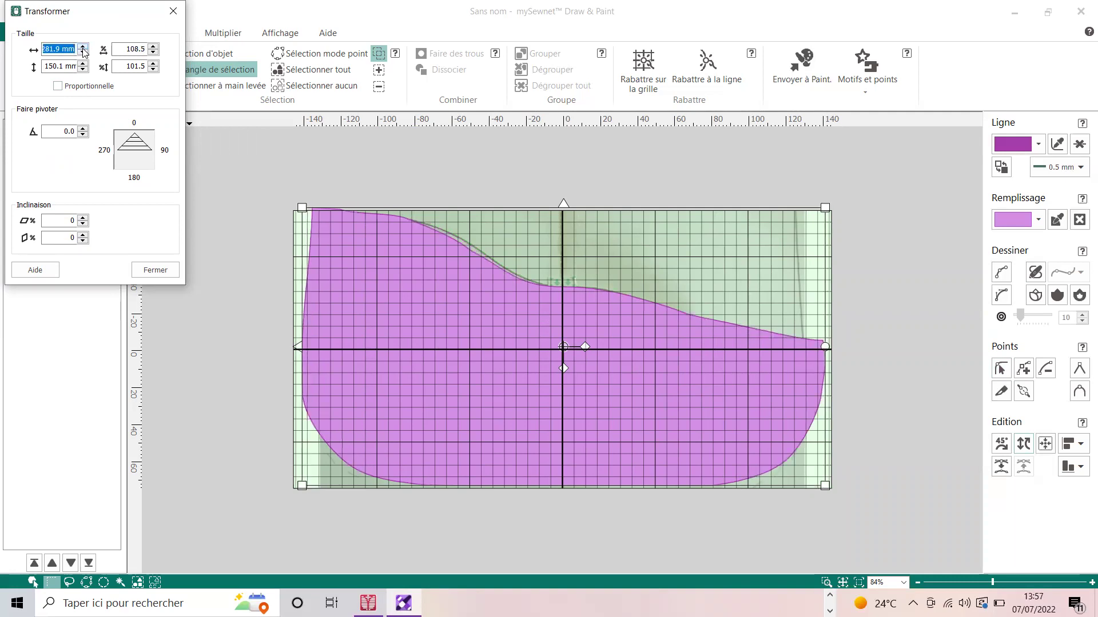
left_click(84, 48)
left_click(84, 48)
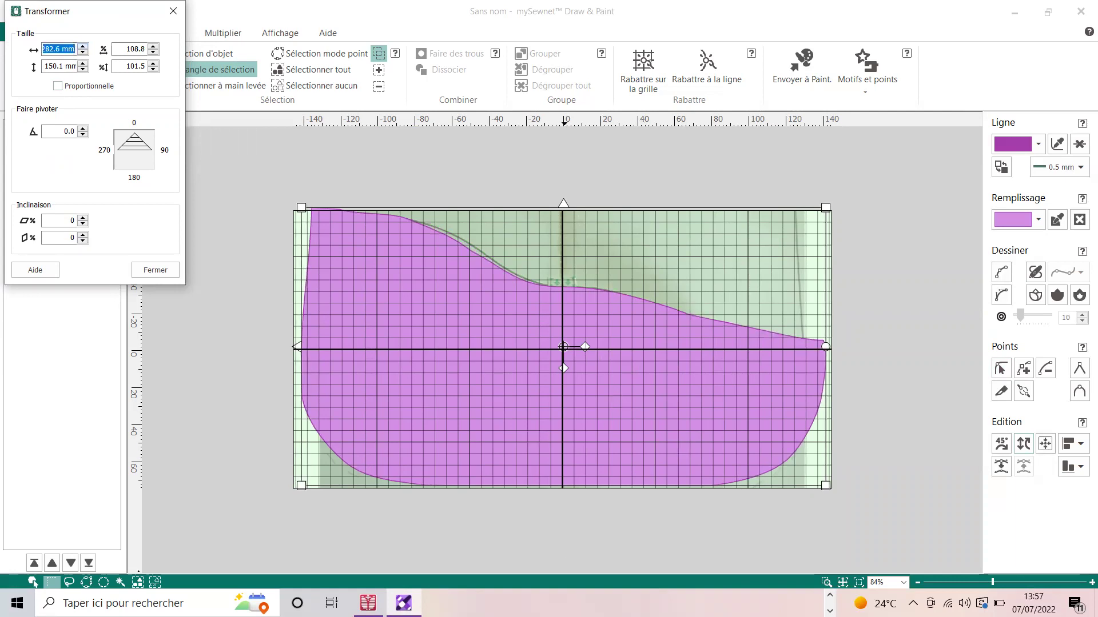
left_click(156, 272)
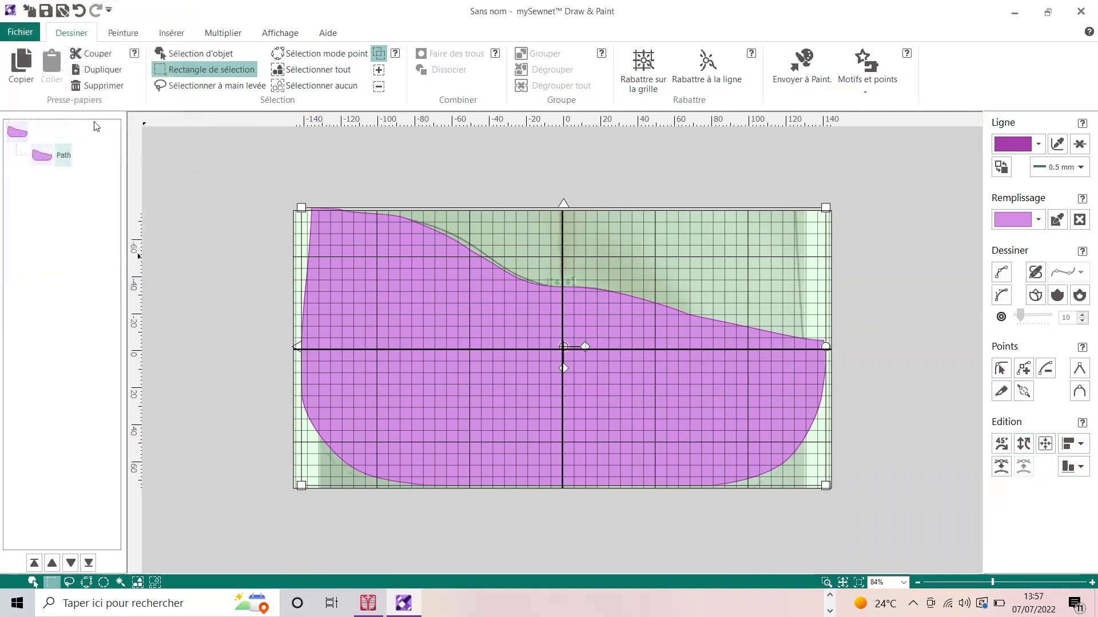
- Save the drawing as a Draw & Paint file named "sac 2 morceaux" in the AAA VIDEOS folder
left_click(23, 32)
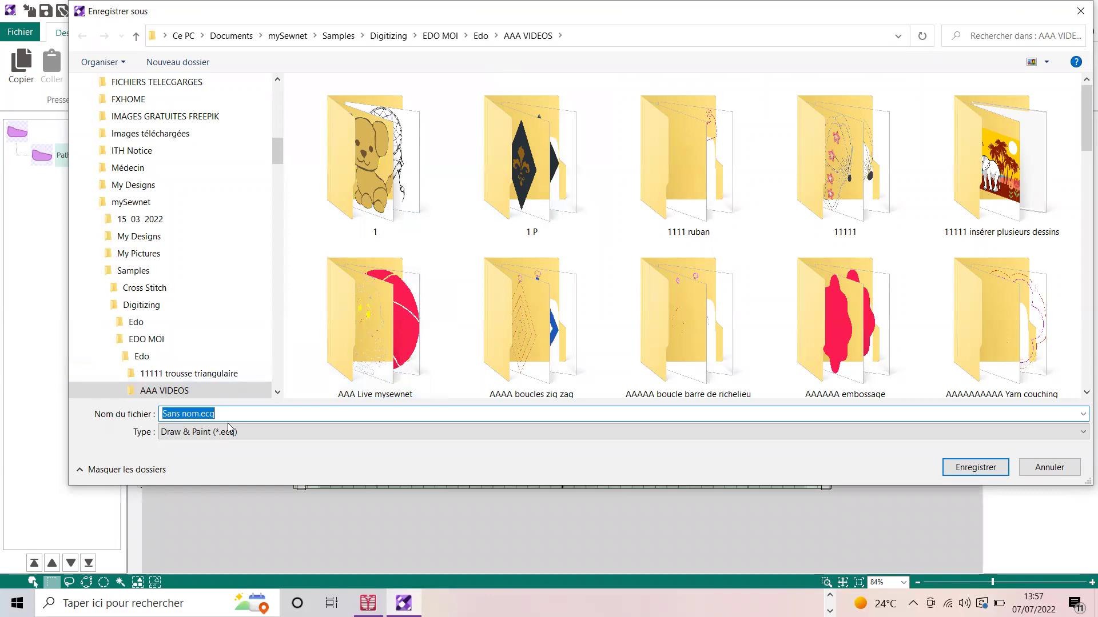
type("sac 2 morceaux")
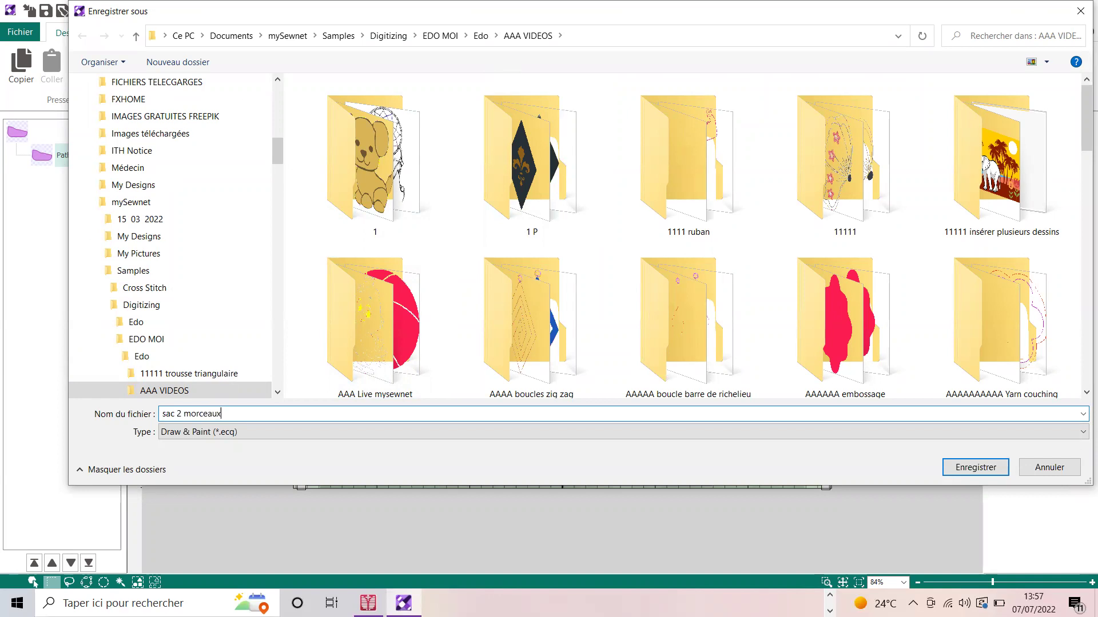
key("Return")
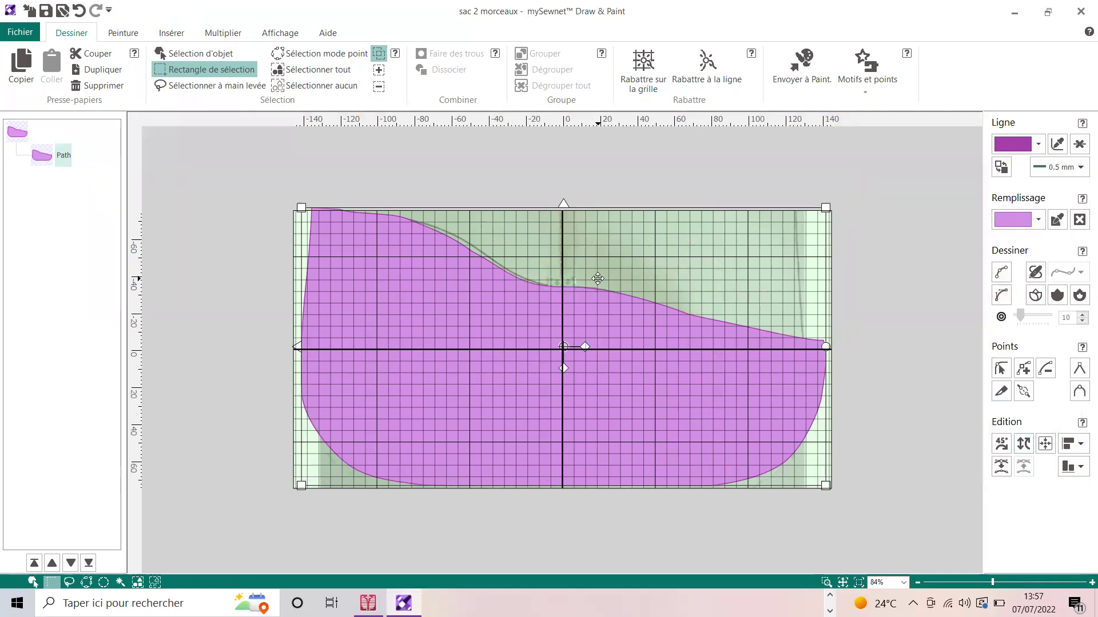
- Switch to painting mode, select the whole background photo with a selection rectangle and delete it
left_click(122, 33)
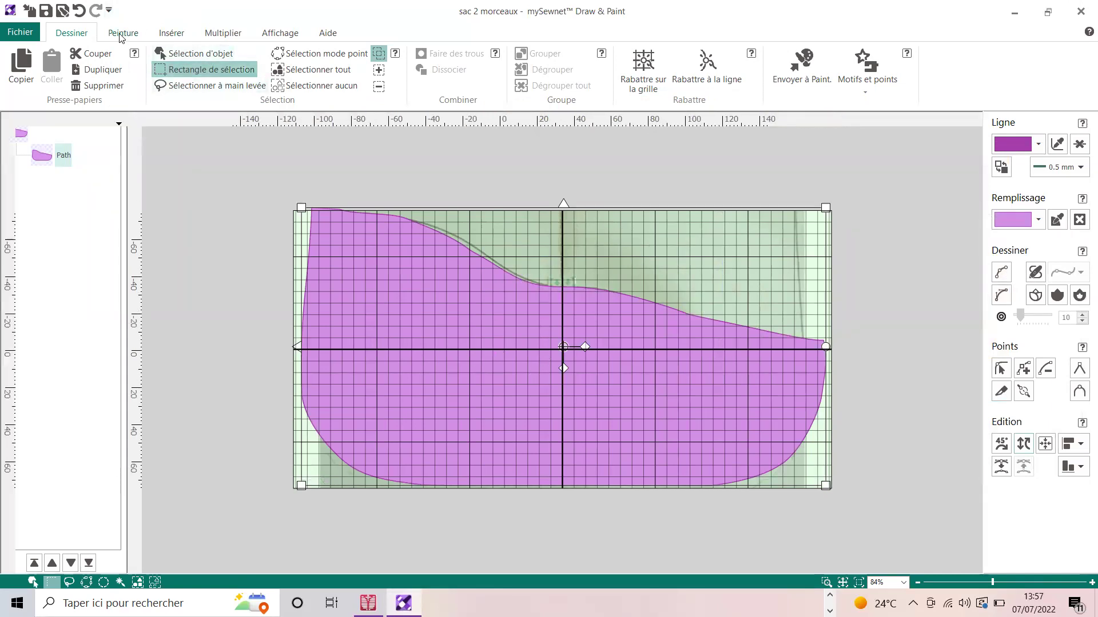
left_click_drag(212, 184, 808, 522)
key("Delete")
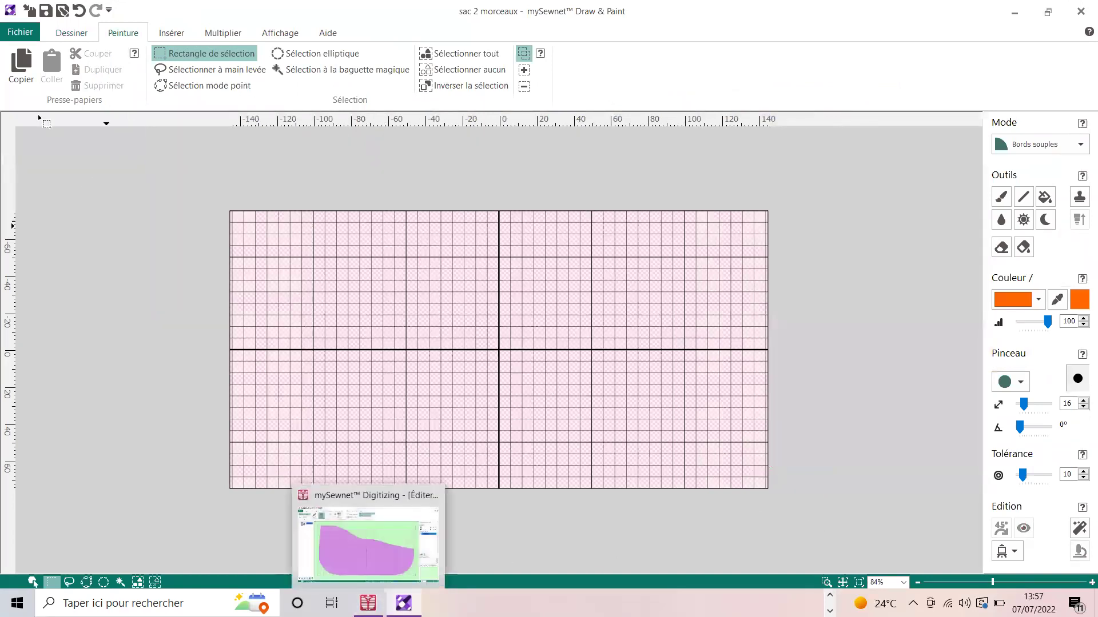
- Return Draw & Paint to drawing mode, switch to mySewnet Digitizing and finish the background editing with the traced shape
left_click(72, 32)
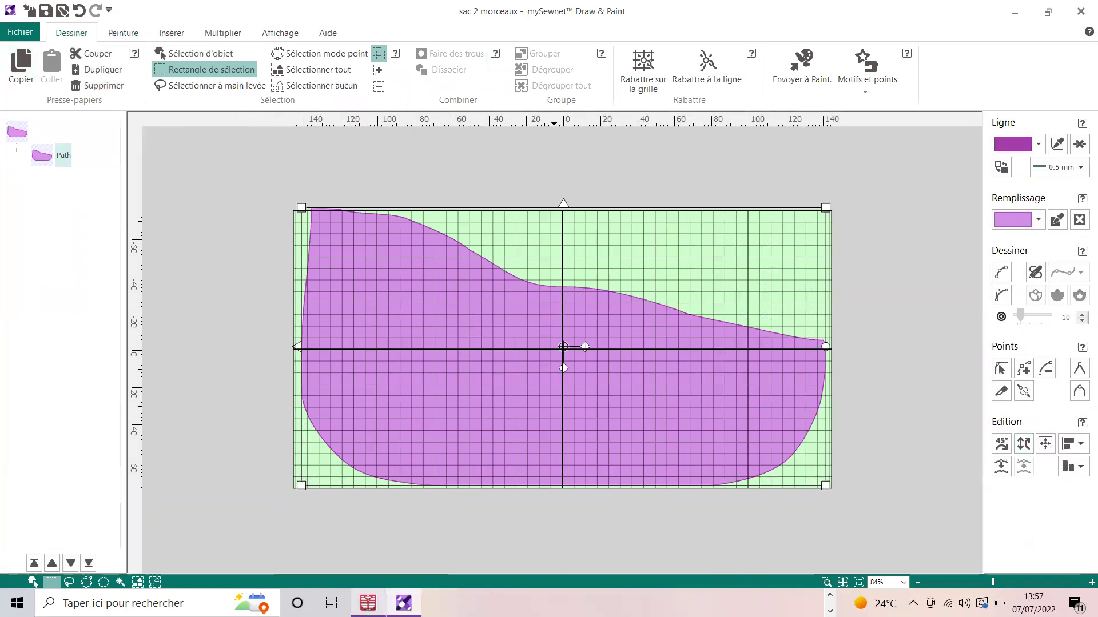
mouse_move(368, 603)
left_click(368, 546)
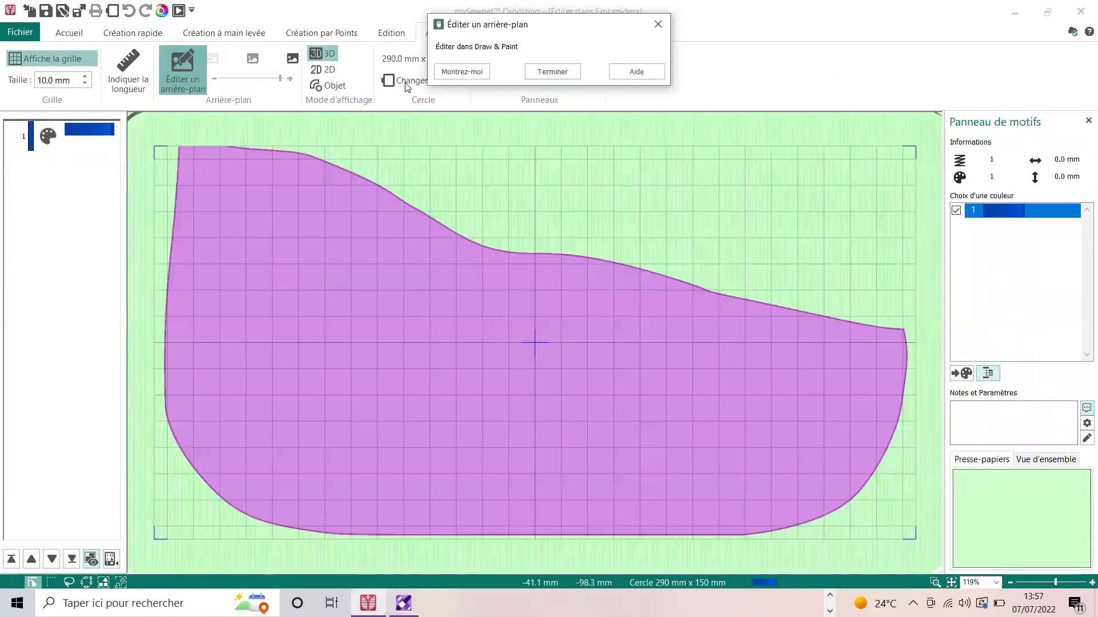
left_click(545, 72)
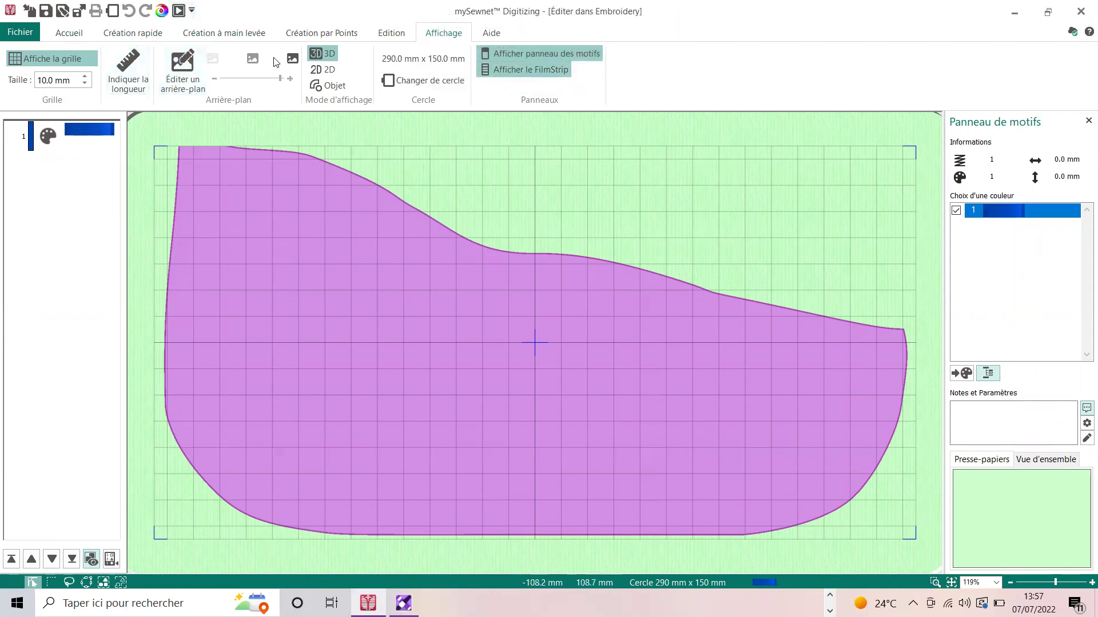
- Set up point creation with the standard fill turned off and the line type set to Point simple
left_click(313, 34)
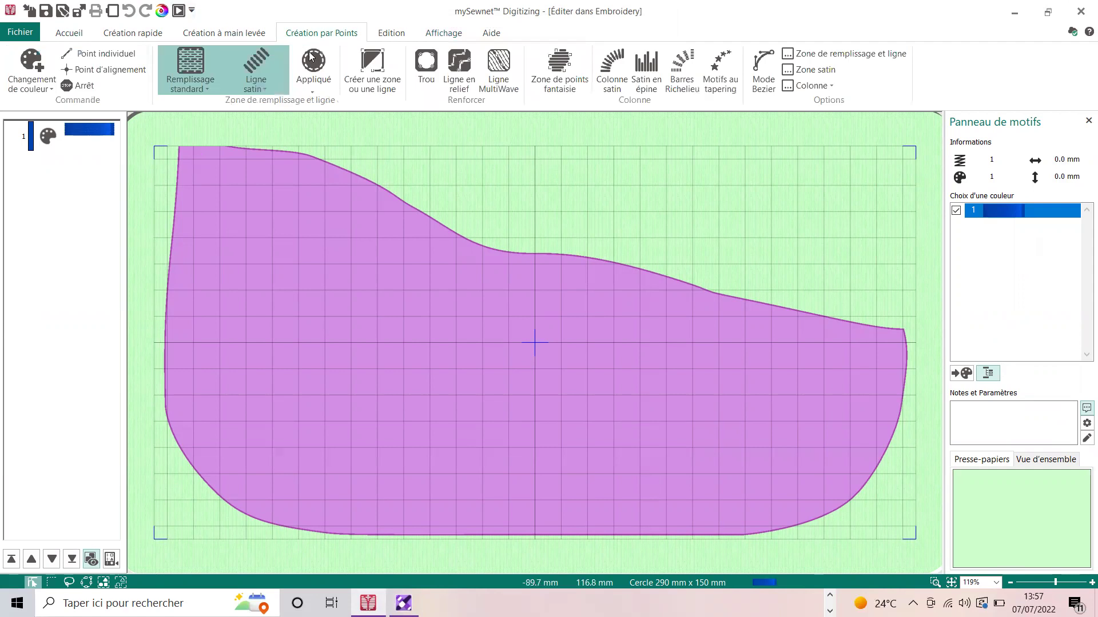
left_click(189, 67)
left_click(242, 89)
left_click(296, 124)
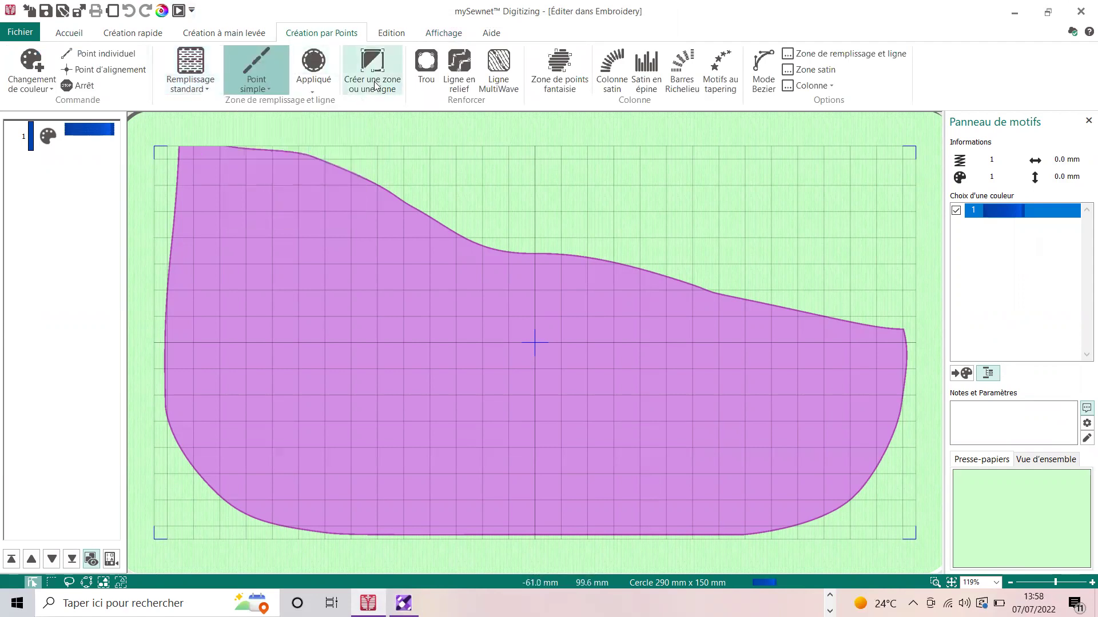
- Start a point-by-point line at the bag shape's upper-left corner and trace its curved top edge, ending with a corner point
left_click(179, 147)
left_click(234, 147)
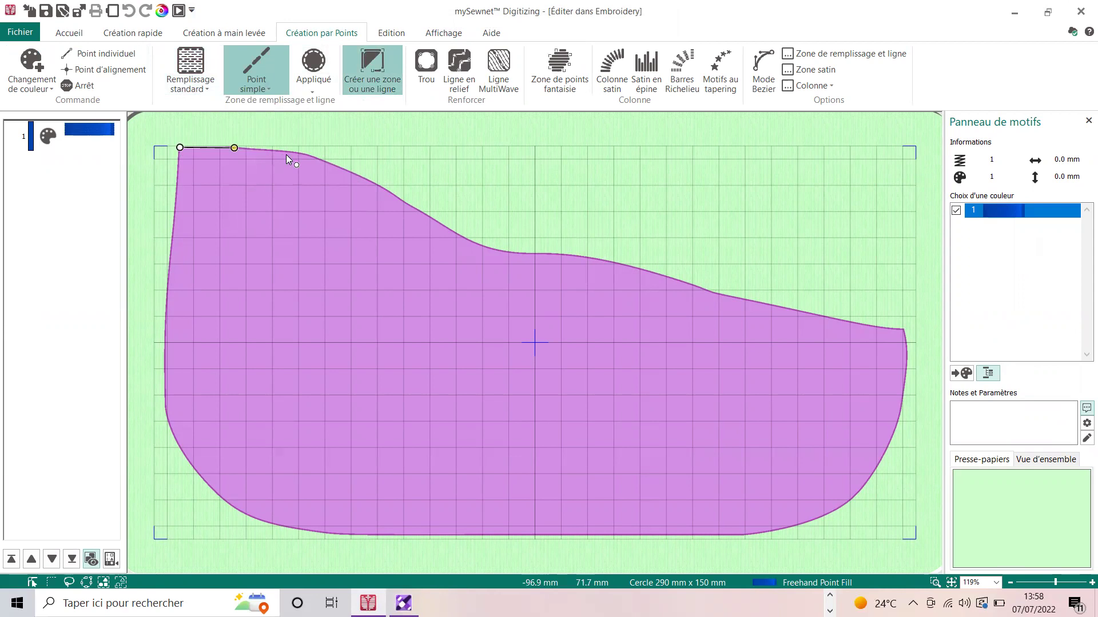
left_click(302, 155)
left_click(362, 178)
left_click(430, 216)
left_click(483, 246)
left_click(561, 252)
left_click(640, 270)
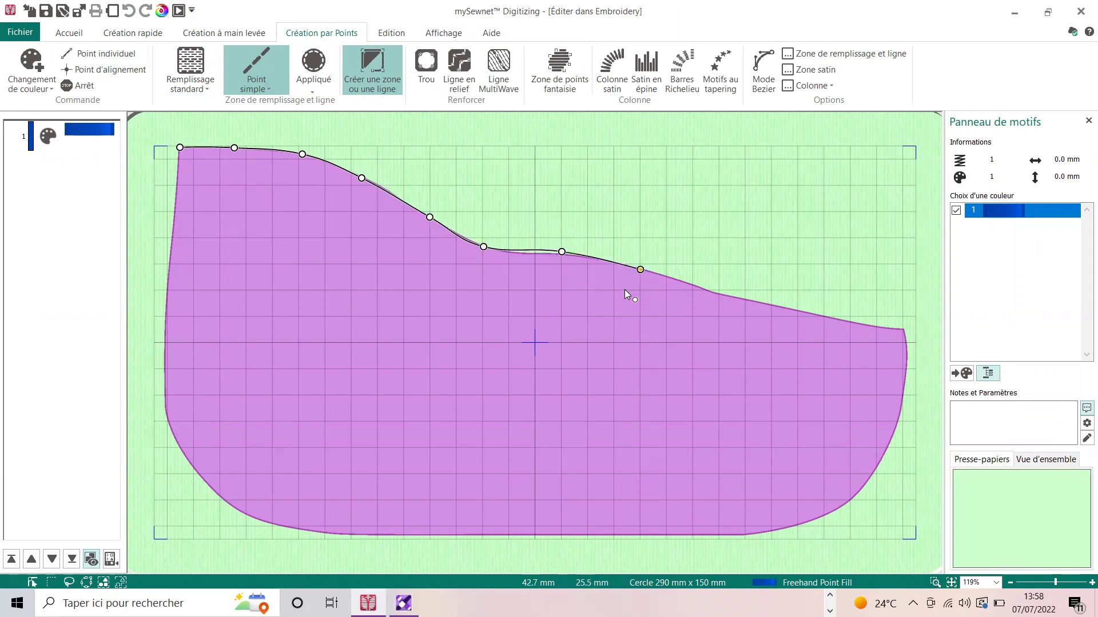
left_click(719, 292)
left_click(812, 316)
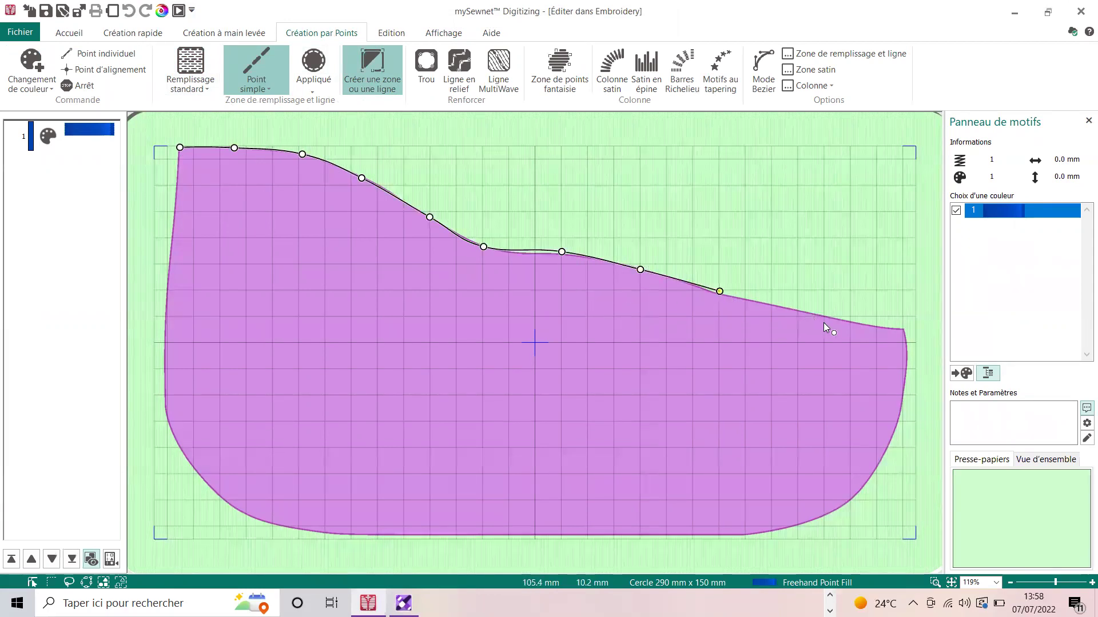
right_click(901, 332)
- Continue the outline down the right side, around the lower-right curve and along the bottom edge, ending with a corner point
left_click(903, 410)
left_click(857, 495)
left_click(770, 534)
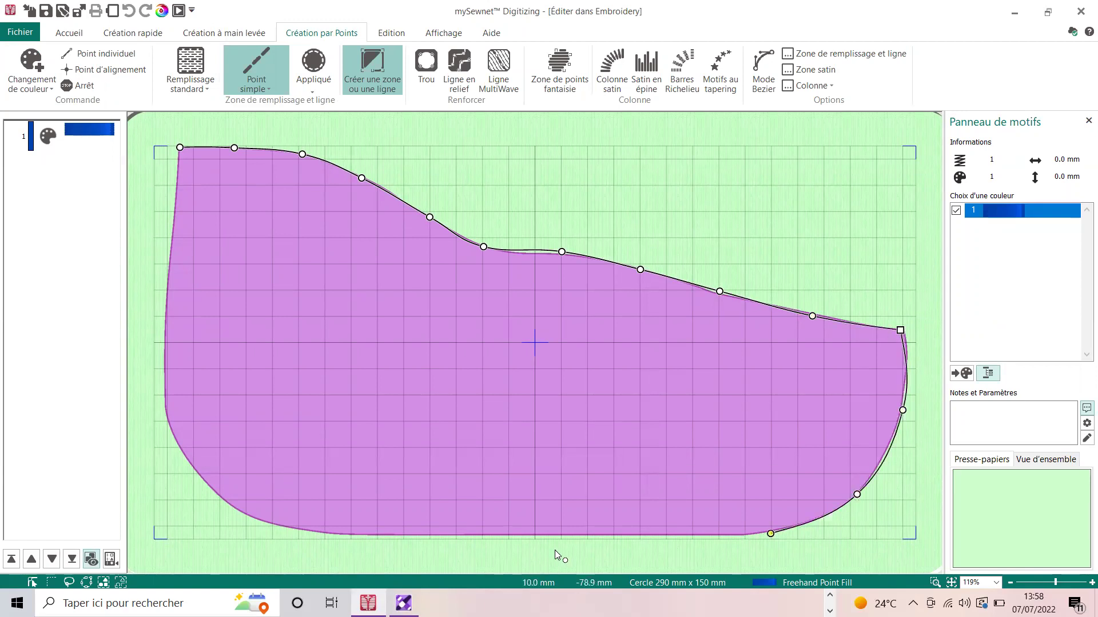
right_click(326, 534)
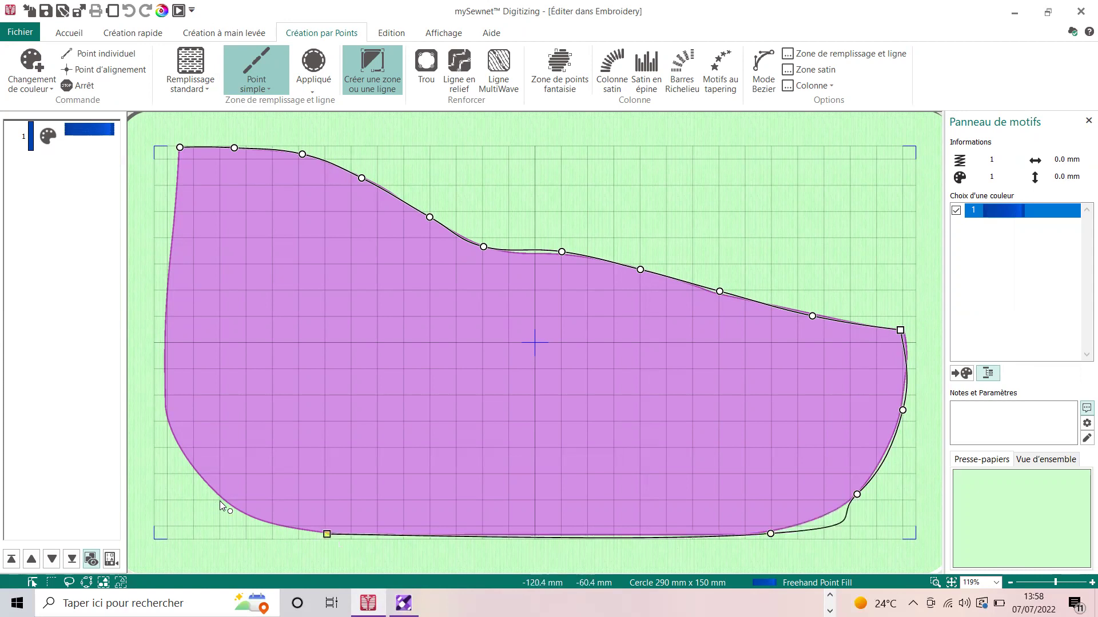
- Trace the lower-left curve and the left side, closing the outline with a corner point on the starting point
left_click(237, 508)
left_click(179, 447)
left_click(165, 392)
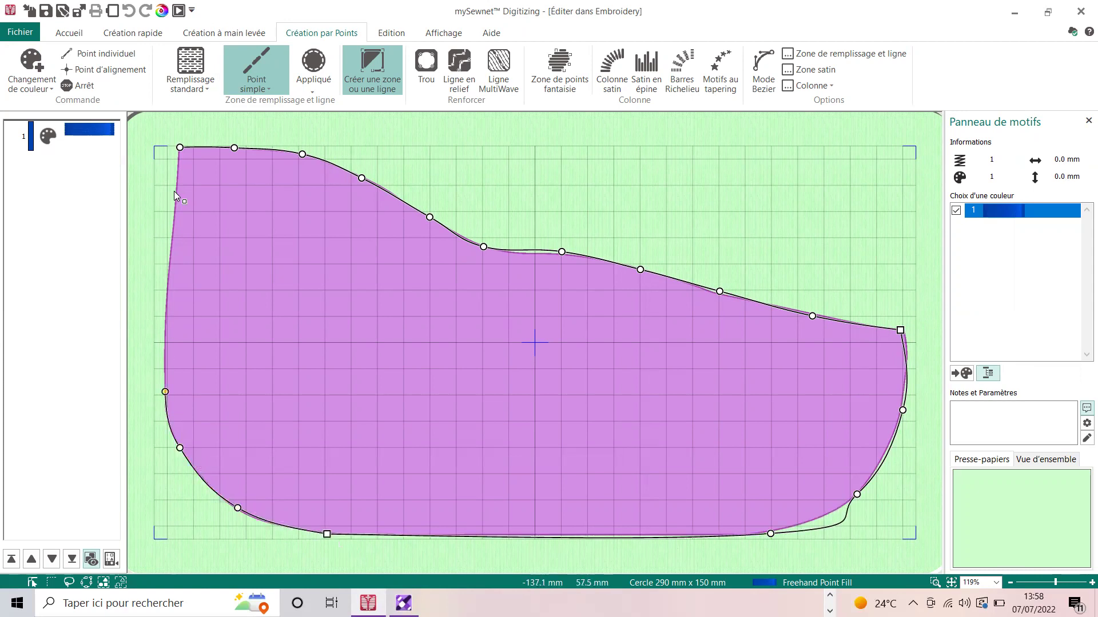
left_click(172, 221)
left_click(178, 163)
left_click_drag(178, 164, 179, 147)
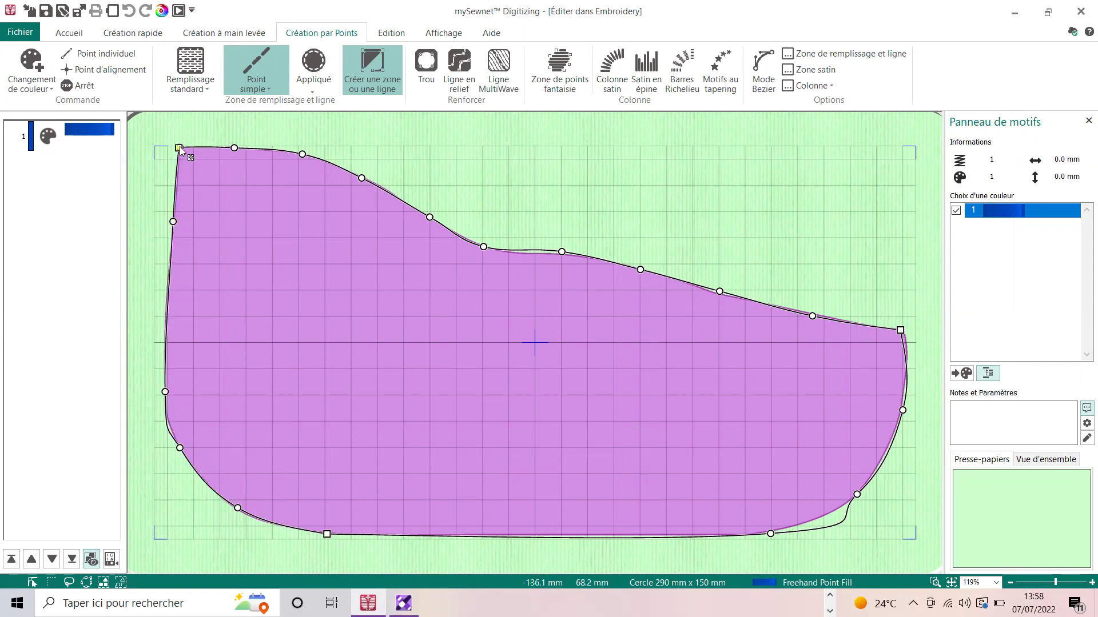
- Turn the bottom edge's right-hand point into a corner point and reposition the two upper points on the right side
left_click(770, 533)
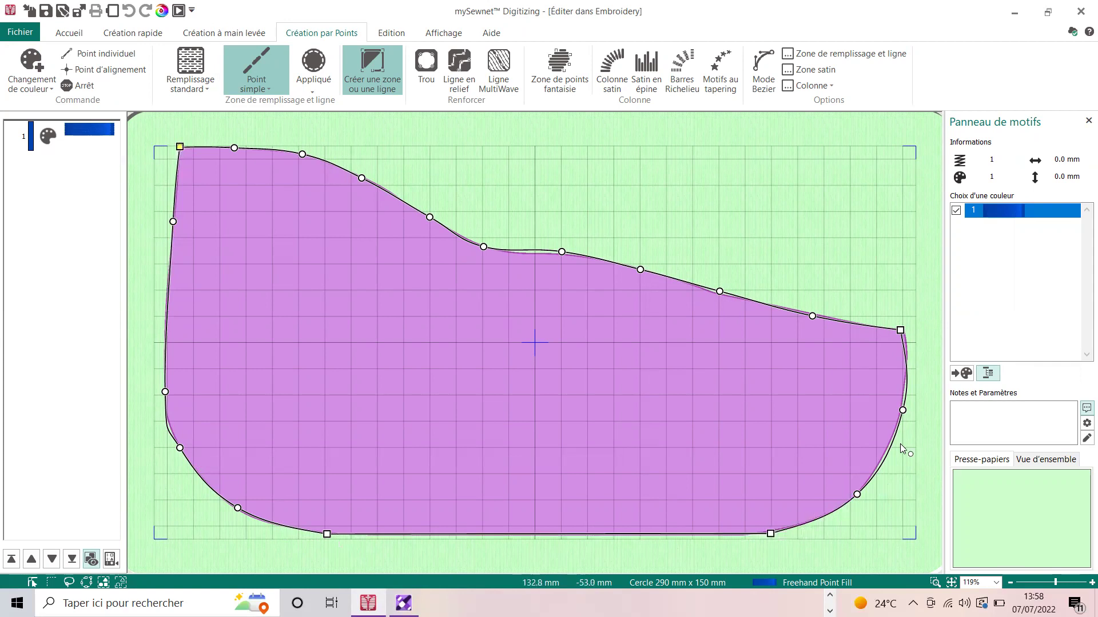
mouse_move(903, 409)
left_mouse_down()
mouse_move(898, 429)
mouse_move(895, 419)
left_mouse_up()
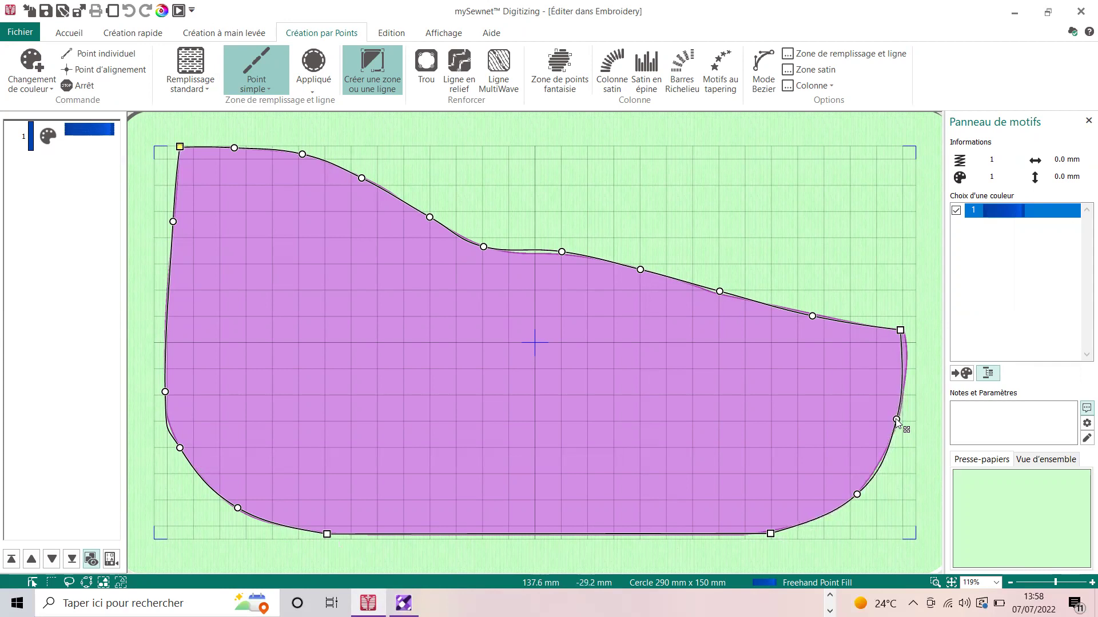
left_click_drag(900, 331, 902, 333)
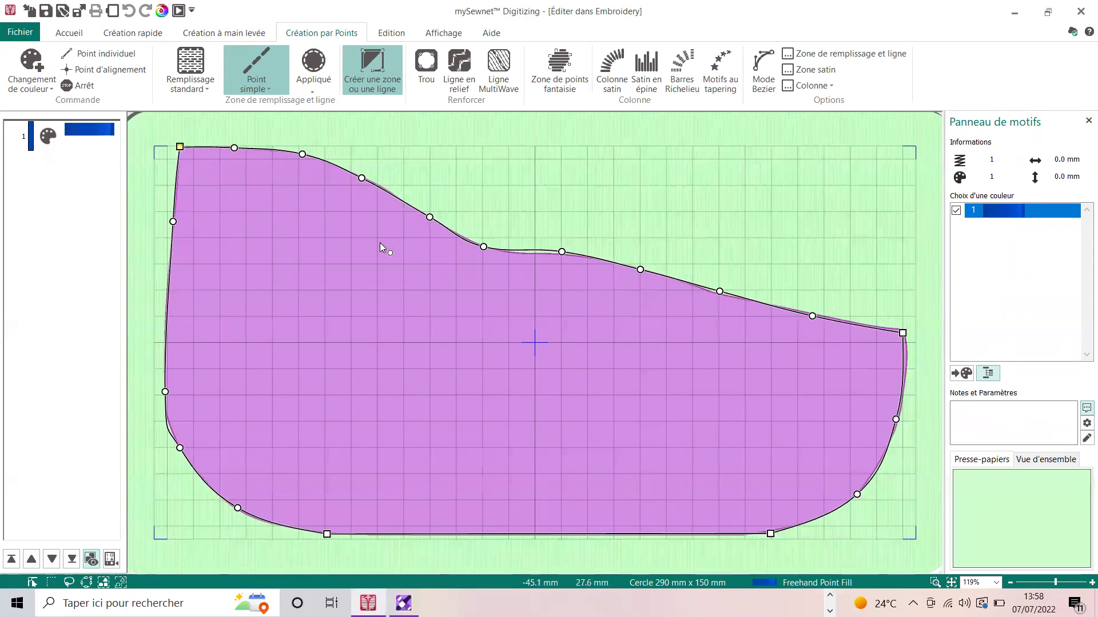
- Complete the traced outline as a Point simple line and leave the line creation tool
left_click(474, 177)
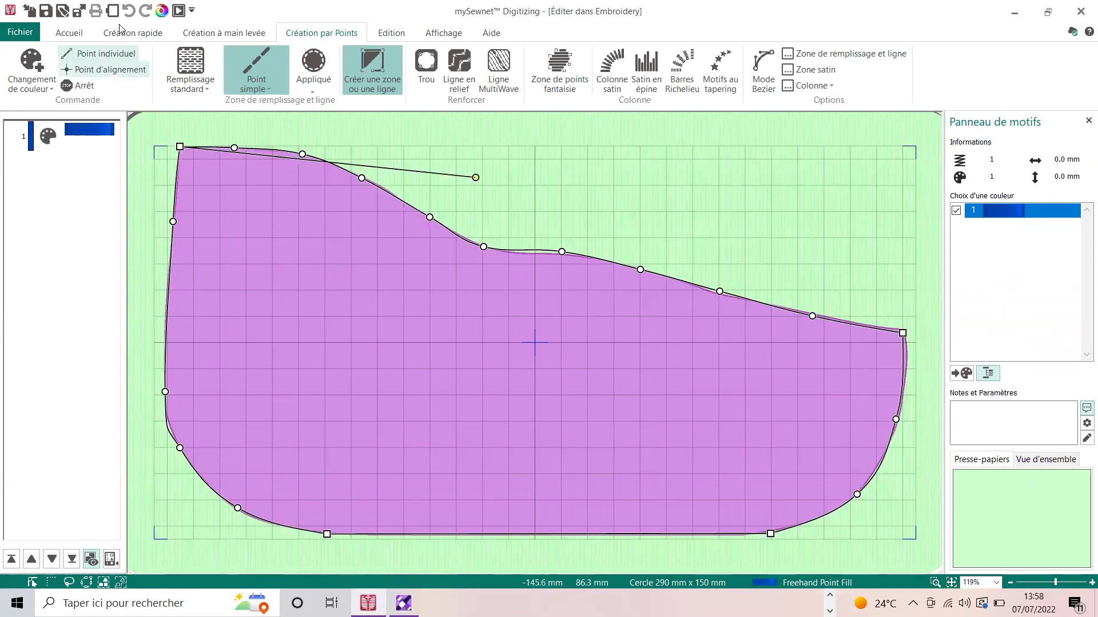
key("Return")
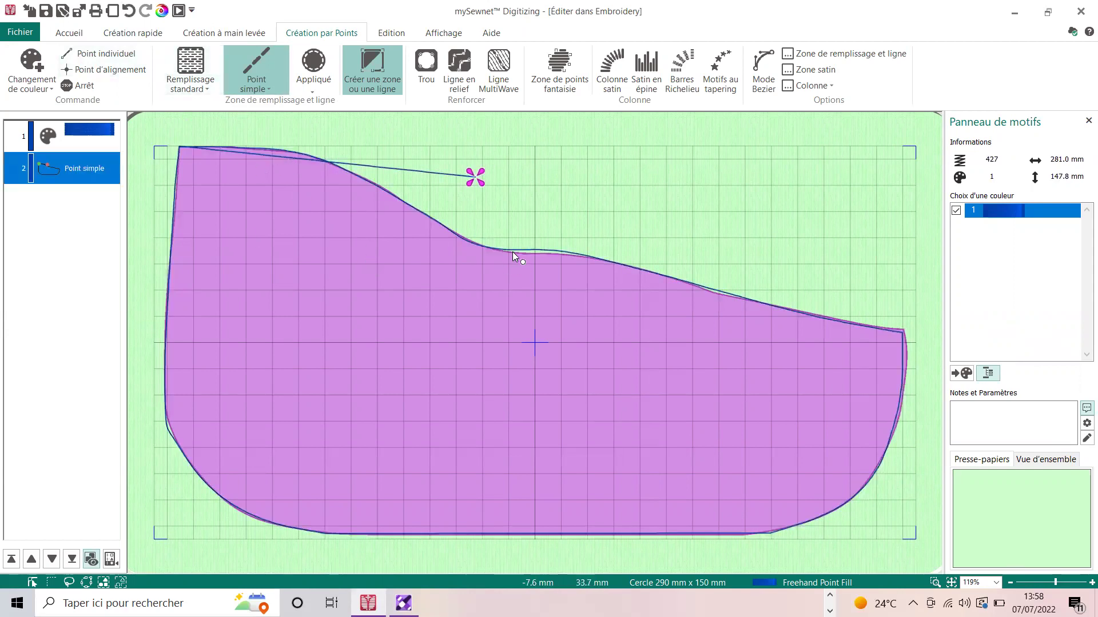
key("Escape")
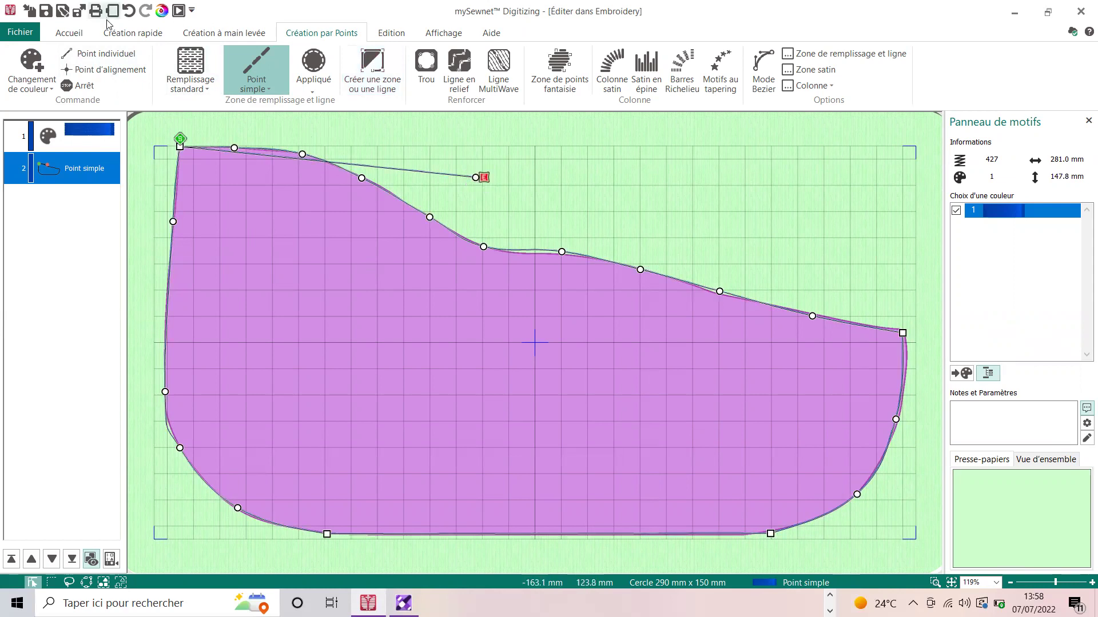
- Delete the stray end point above the top edge and check the outline in the real view
left_click(68, 33)
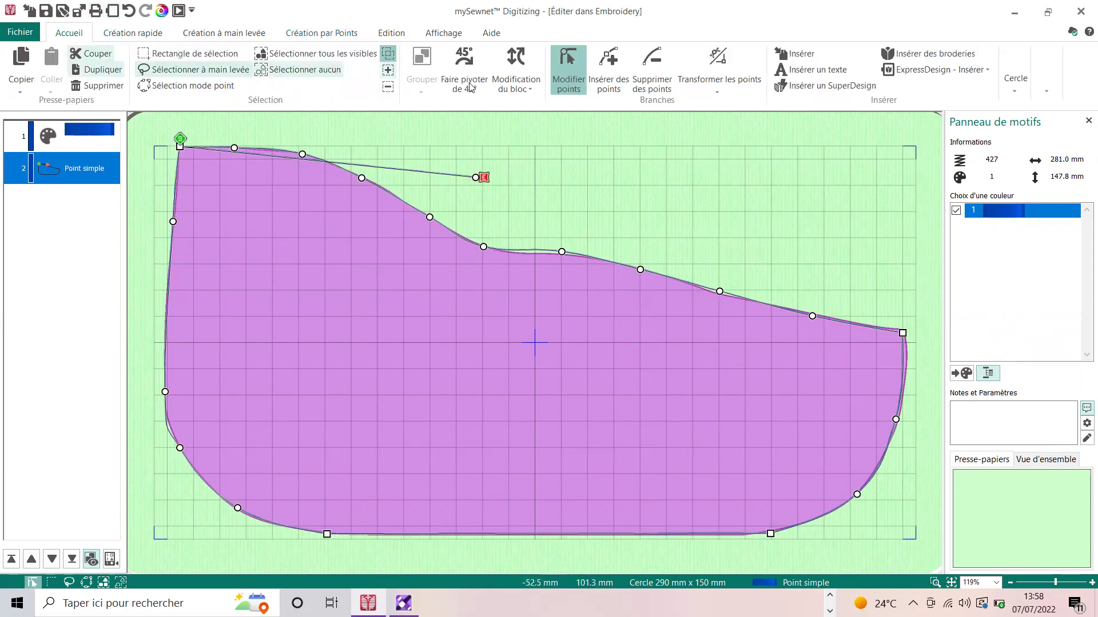
key("d")
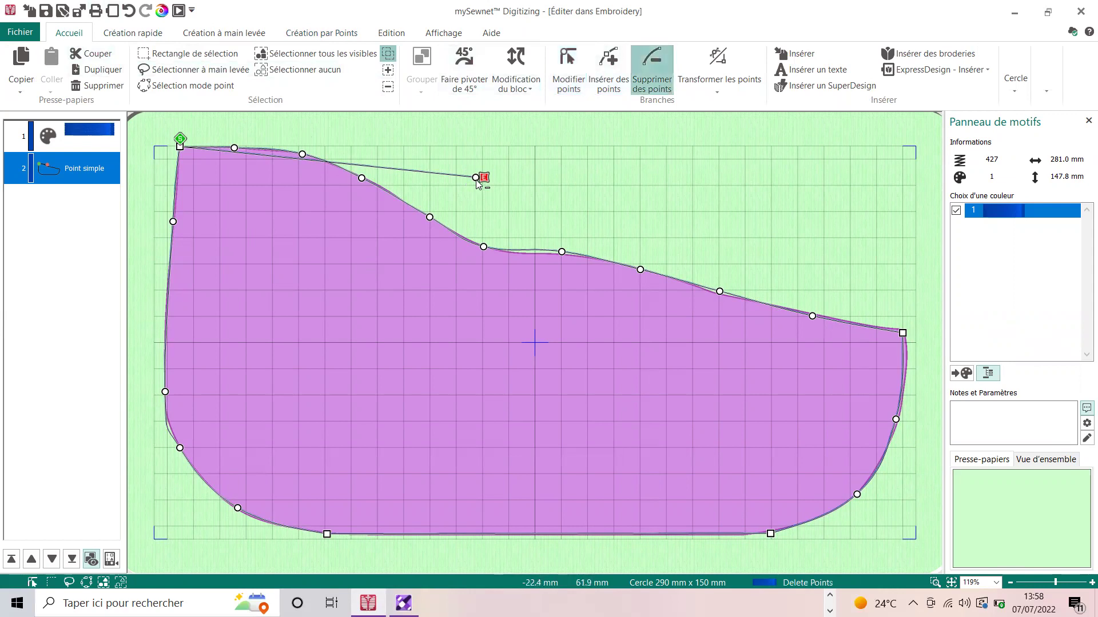
left_click(476, 179)
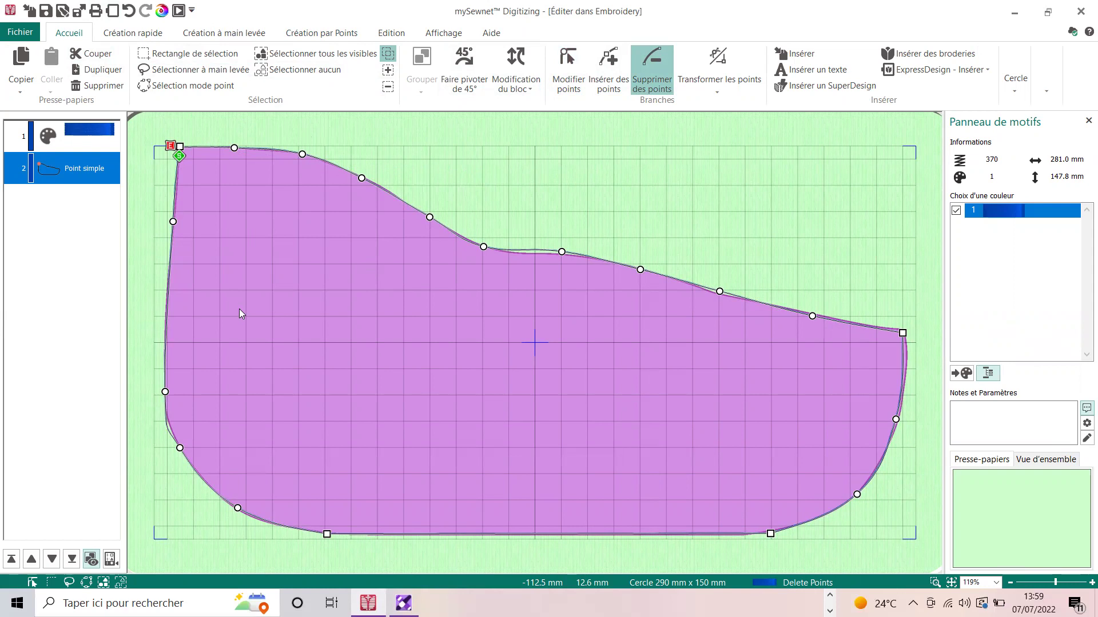
left_click(164, 15)
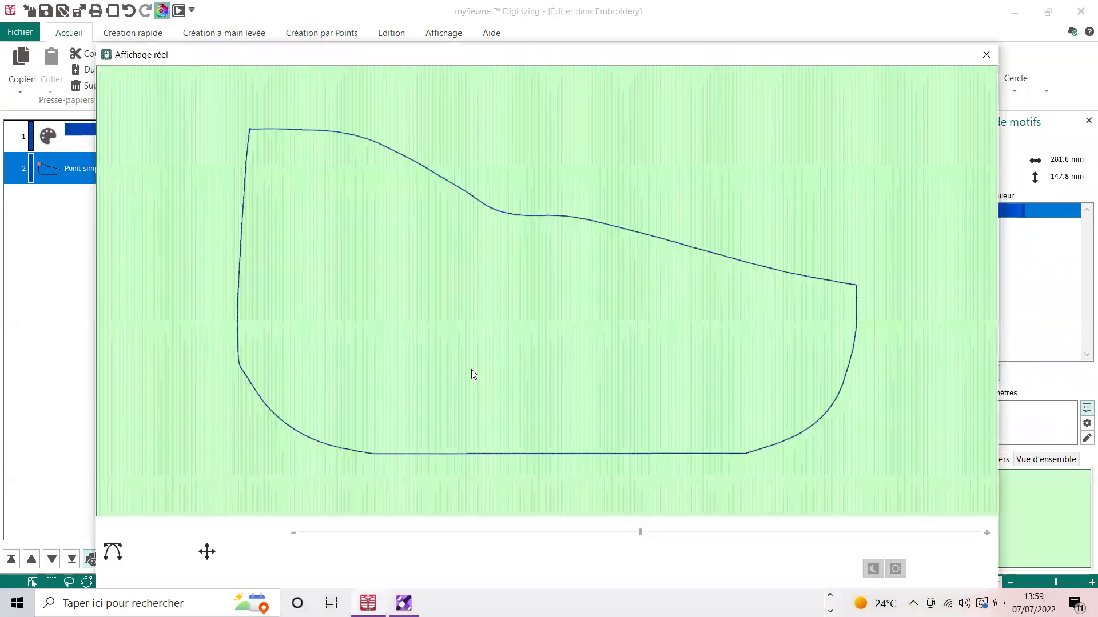
left_click(985, 55)
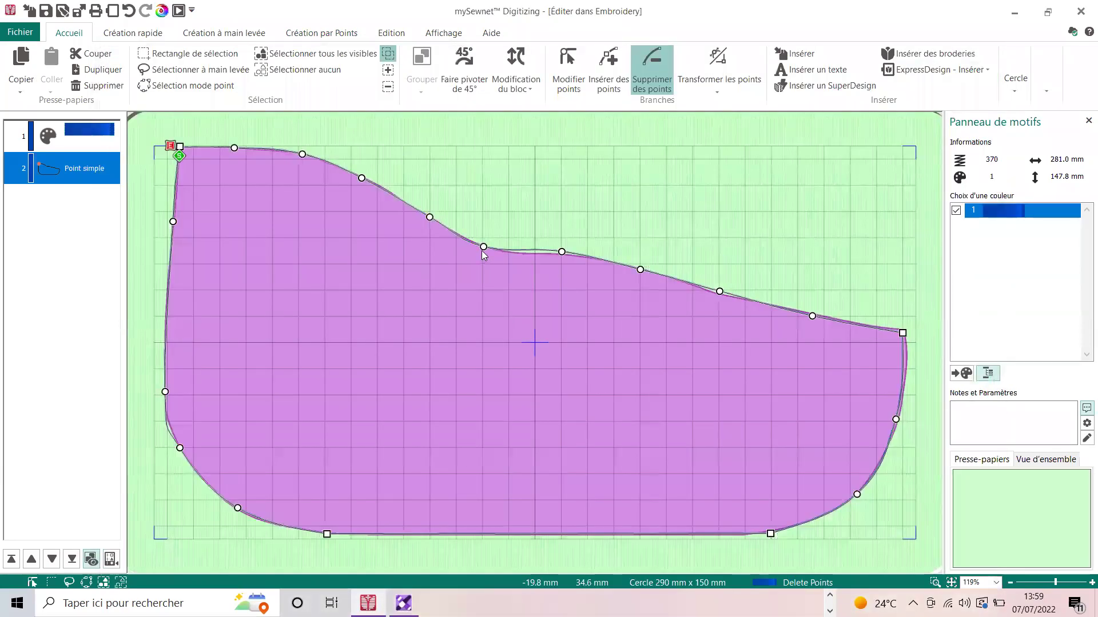
- Move the outline points at the top edge's dip and on the lower-left curve to follow the background shape
left_click(484, 247)
left_click(128, 10)
key("Escape")
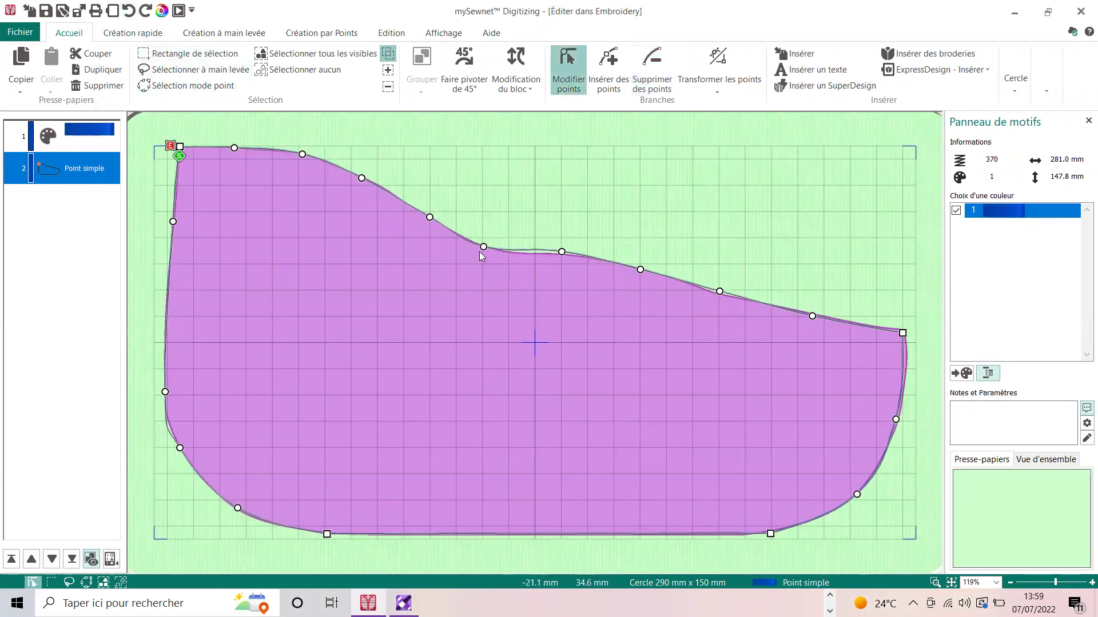
left_click_drag(484, 249, 495, 255)
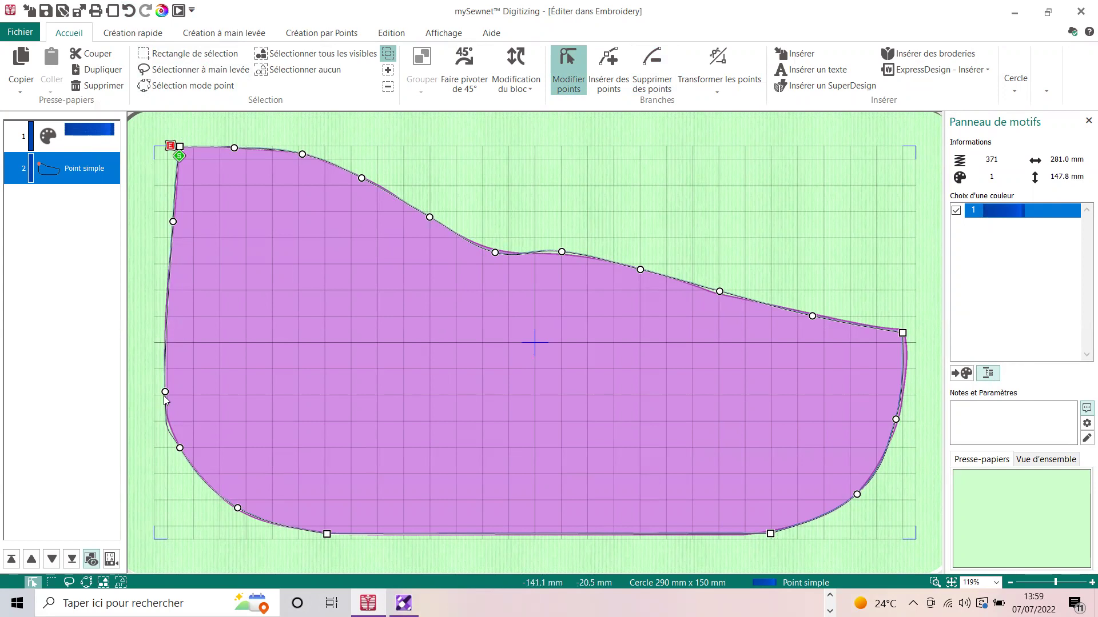
left_click_drag(180, 450, 191, 466)
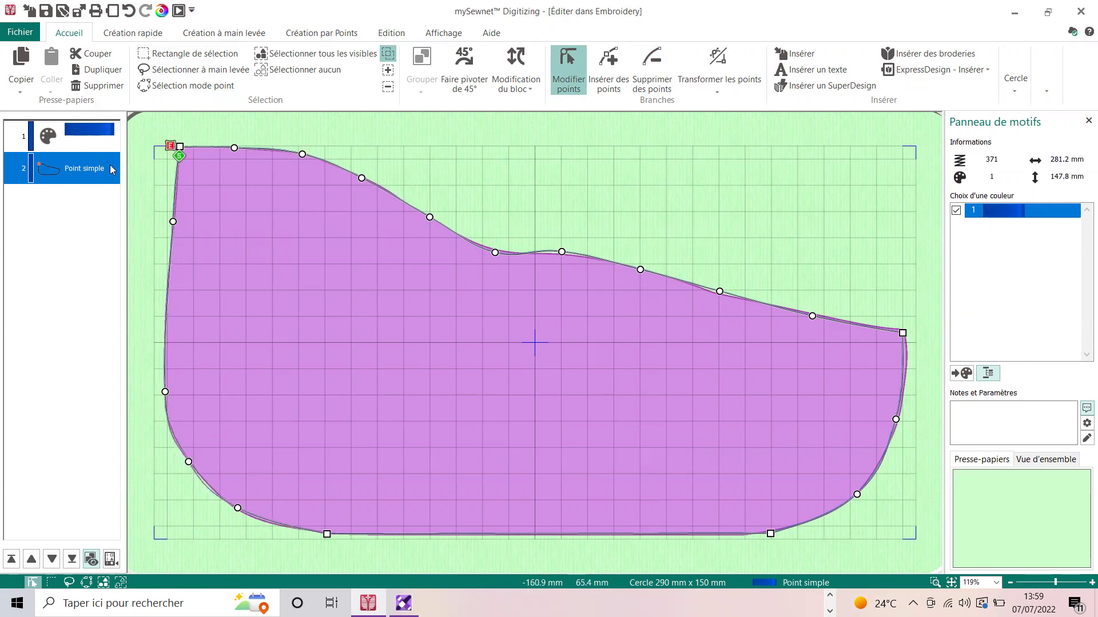
- Insert the embroidery design "papillon sans le trou. autre motifs LUI 3.edo" from the PAPILLON folder
left_click(20, 33)
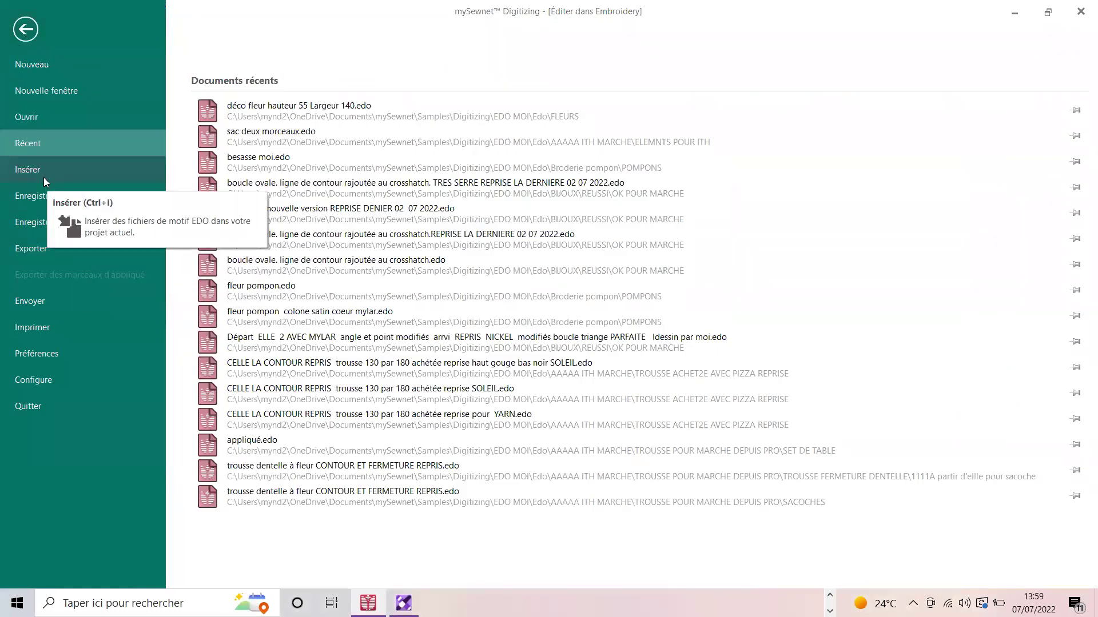
left_click(35, 165)
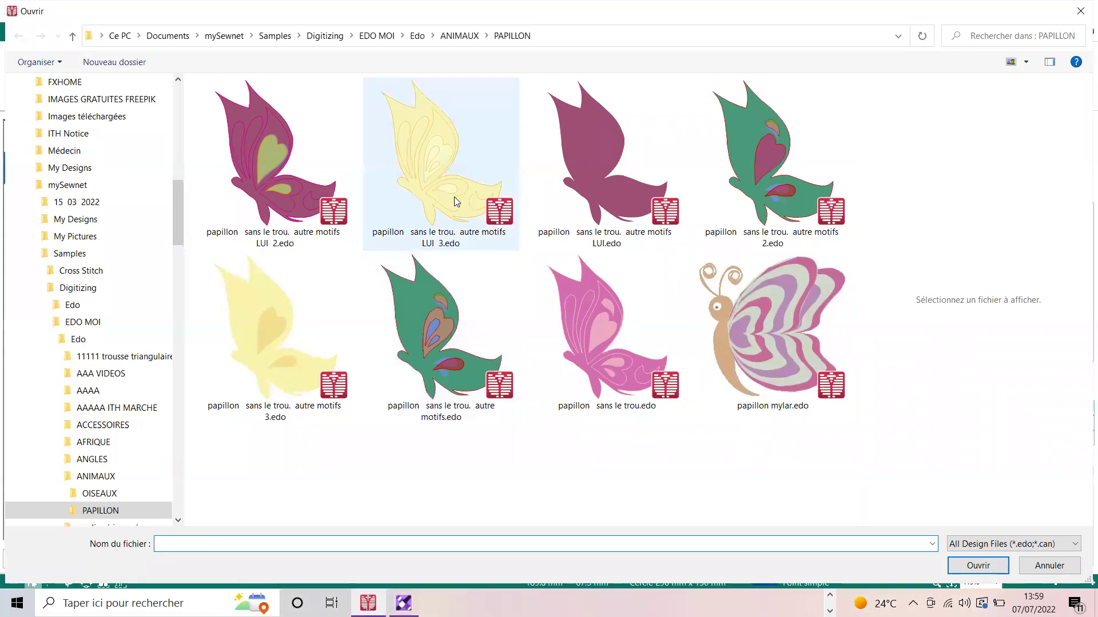
left_click(454, 197)
left_click(979, 566)
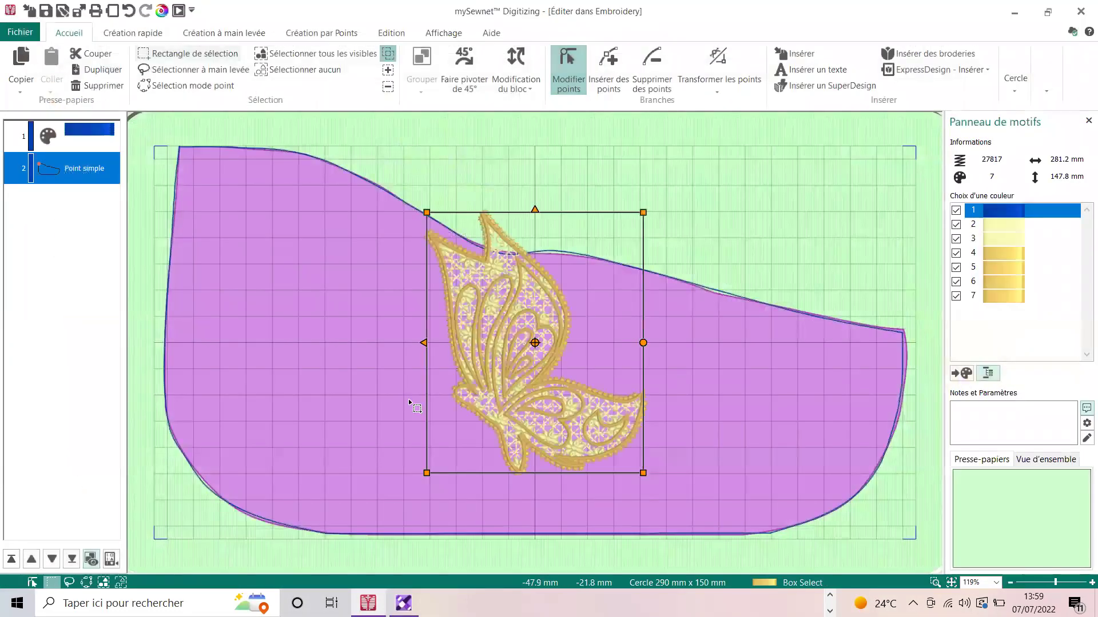
- Move the butterfly into the left part of the bag outline and mirror it horizontally
left_click_drag(304, 426, 198, 364)
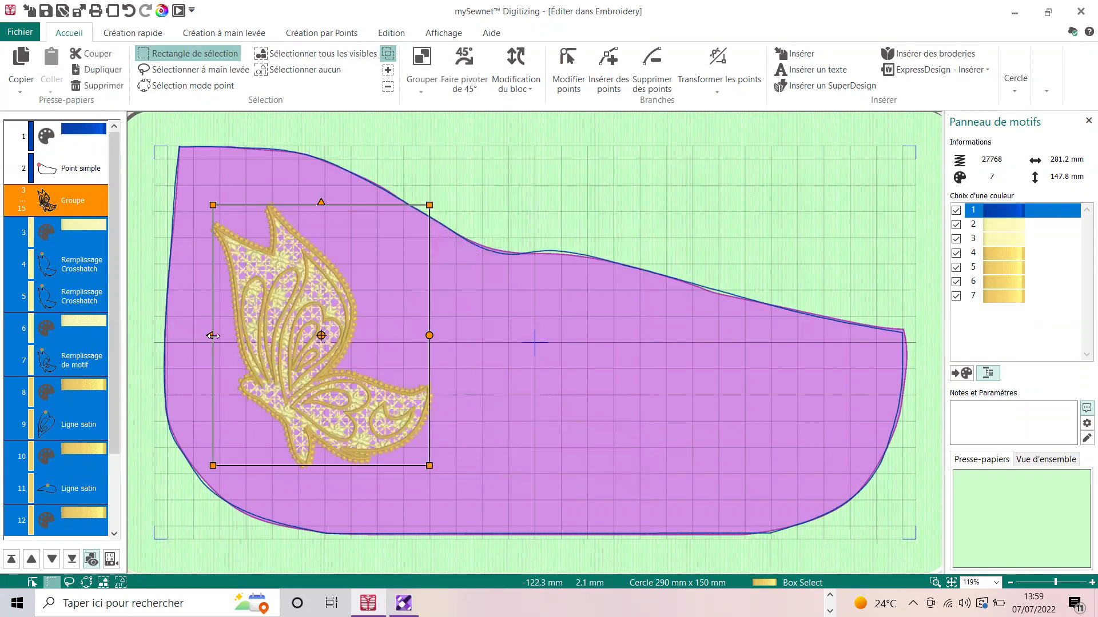
left_click(213, 336)
left_click_drag(317, 382, 285, 381)
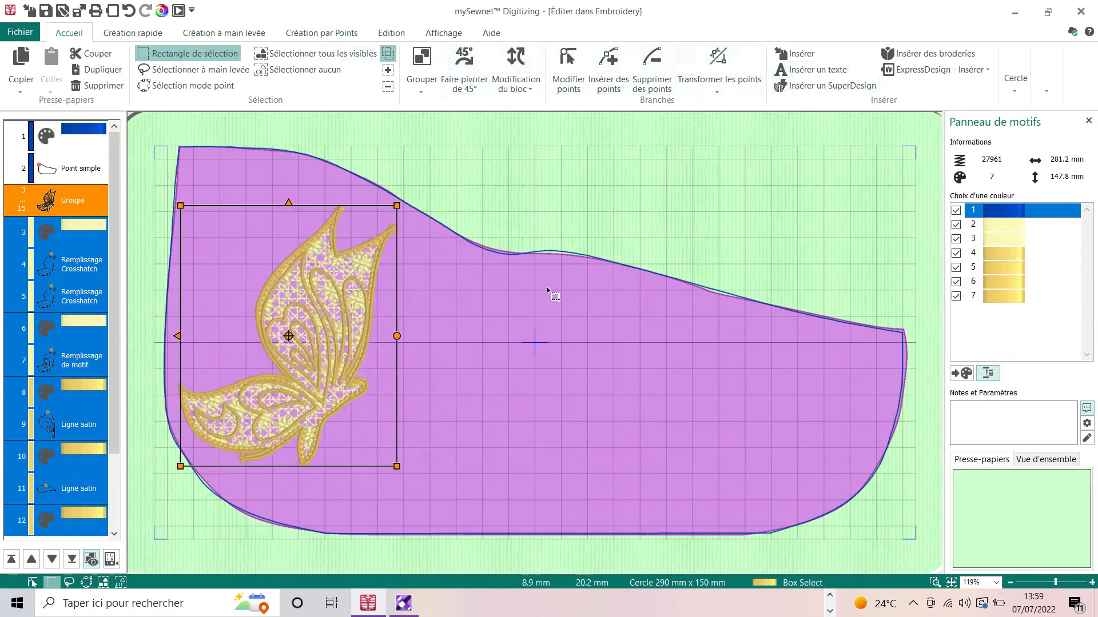
- Save the project as an EDO file named "sac 2 morceaux"
left_click(17, 32)
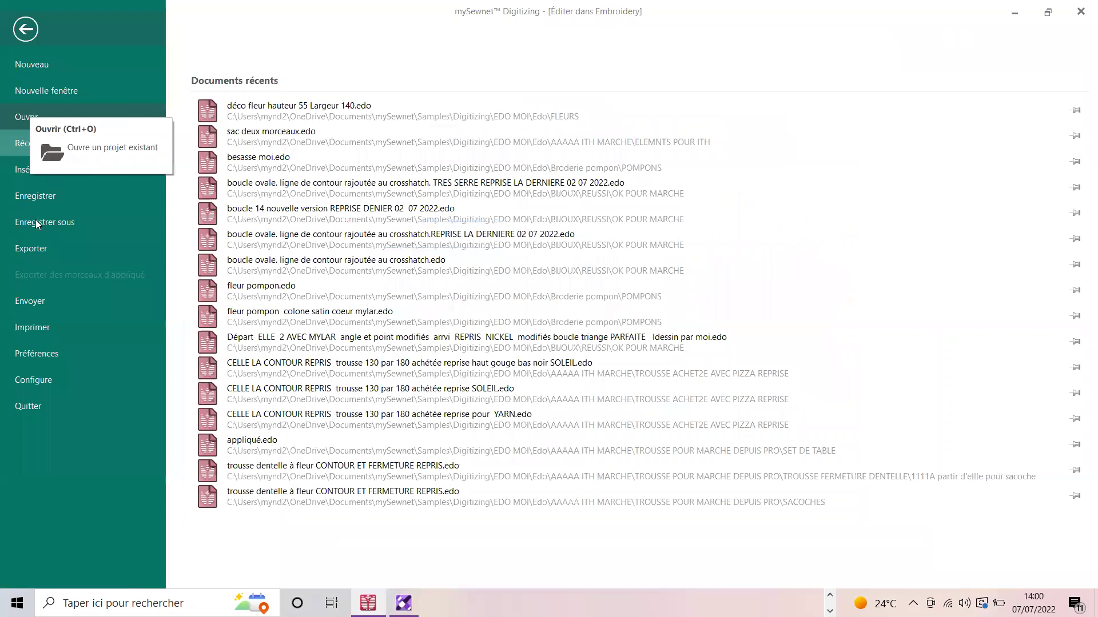
left_click(35, 222)
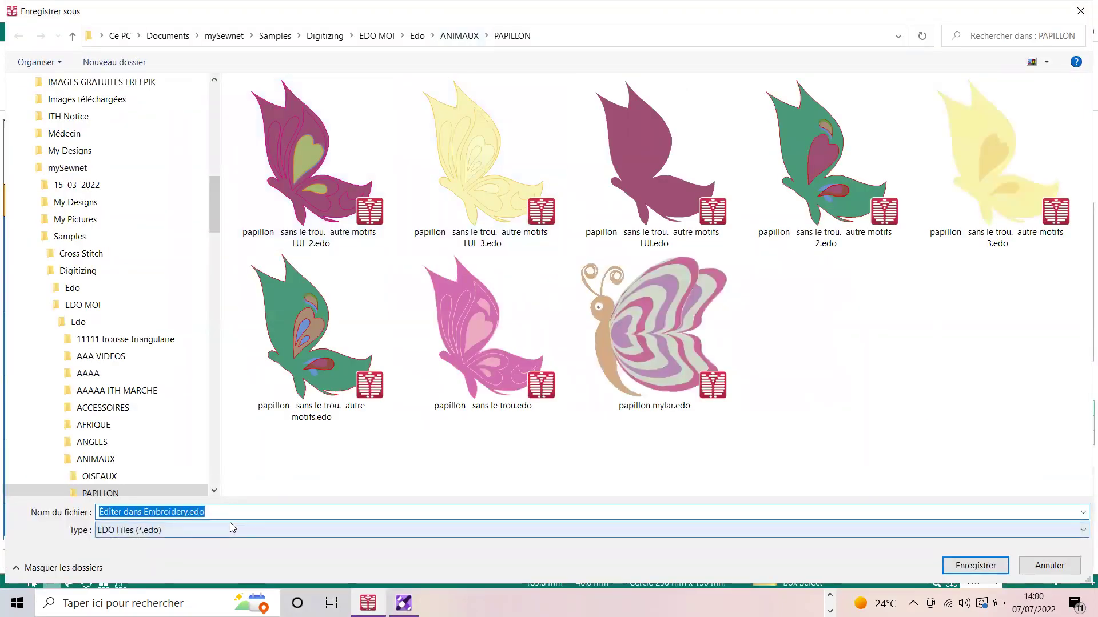
type("sac 2 morceaux")
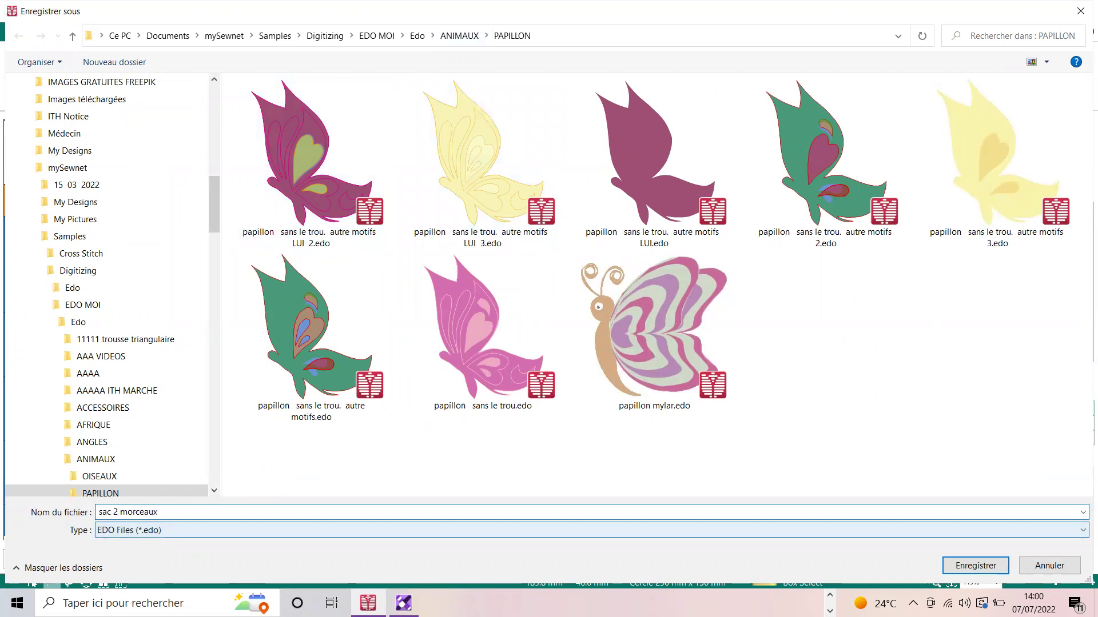
key("Return")
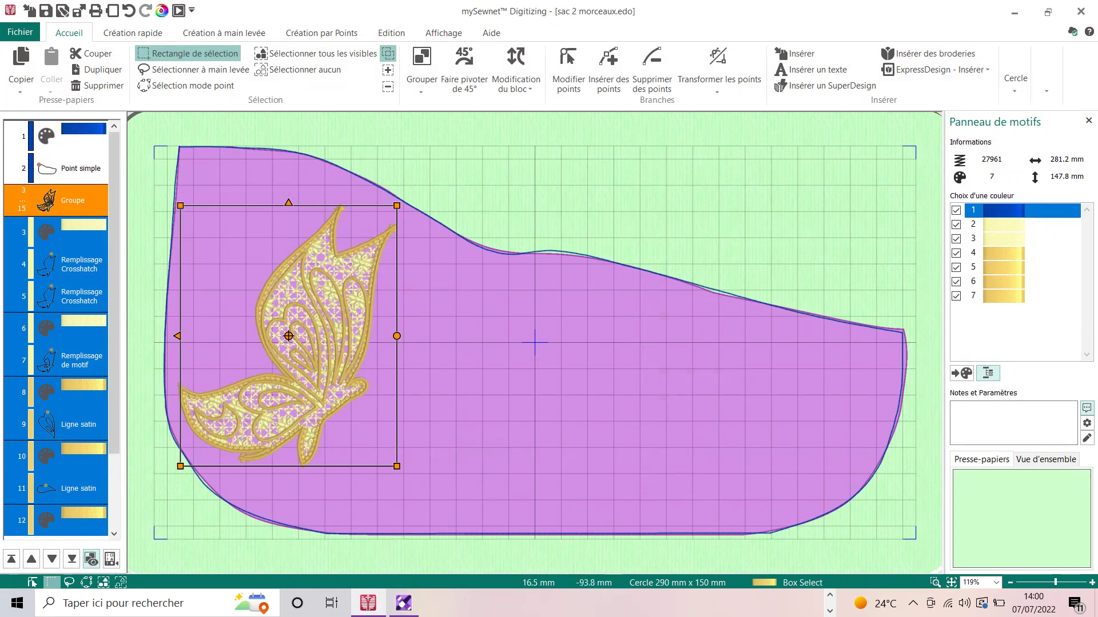
- Switch to the Draw & Paint window and close it without saving the changes to "sac 2 morceaux.ecq"
mouse_move(404, 603)
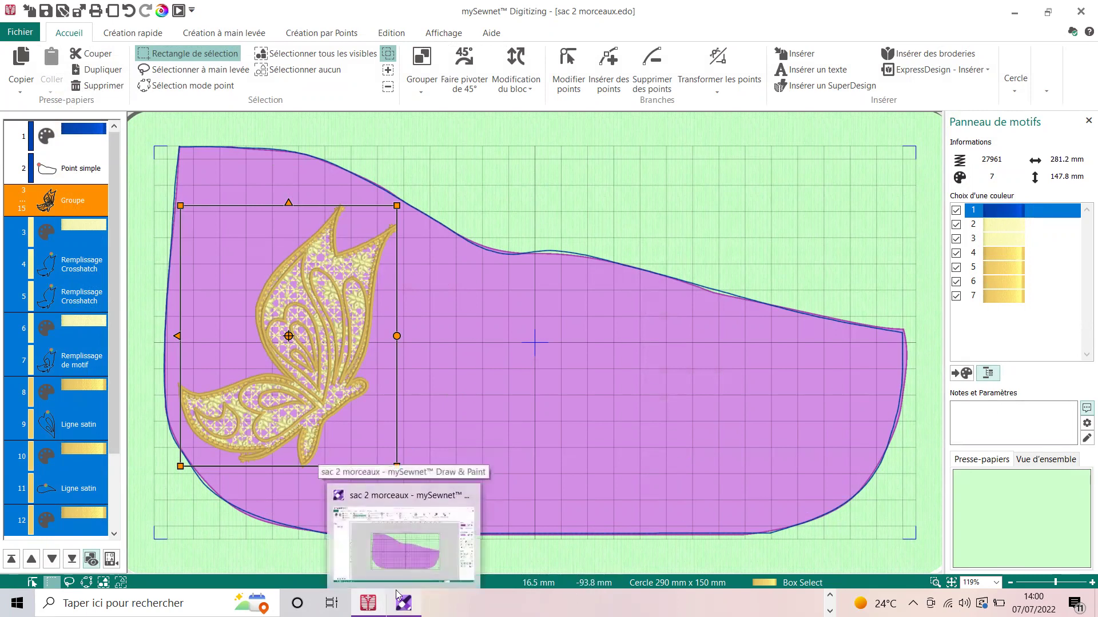
left_click(403, 544)
left_click(1080, 12)
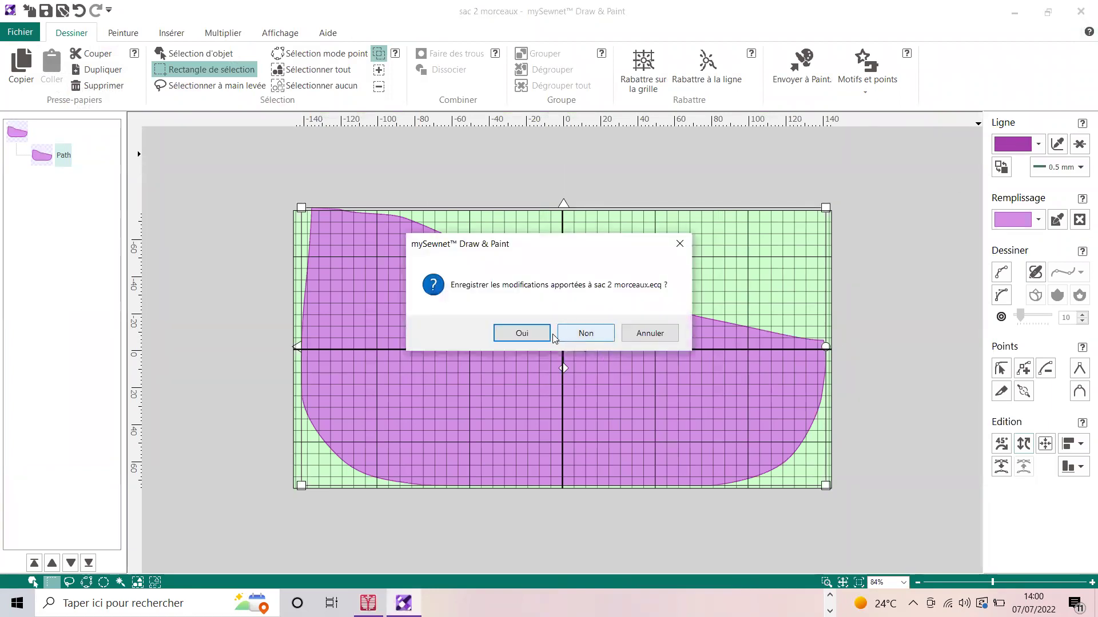
left_click(584, 333)
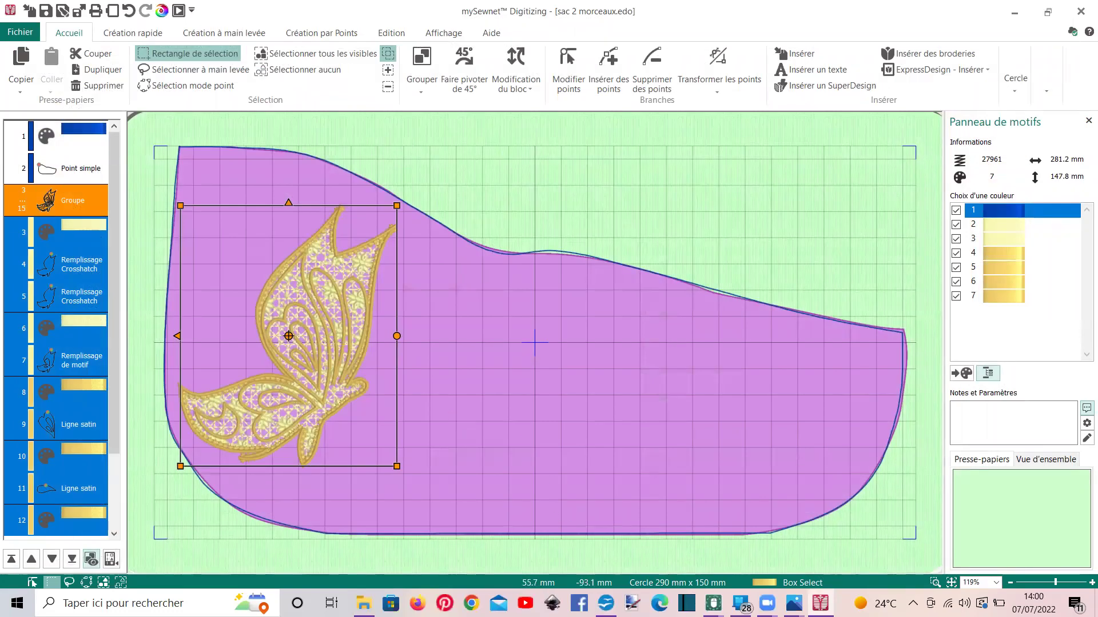
- Select all visible stitch objects, then switch to the untitled mySewnet Embroidery window and finish the Digitizing edit to bring the design in
mouse_move(712, 603)
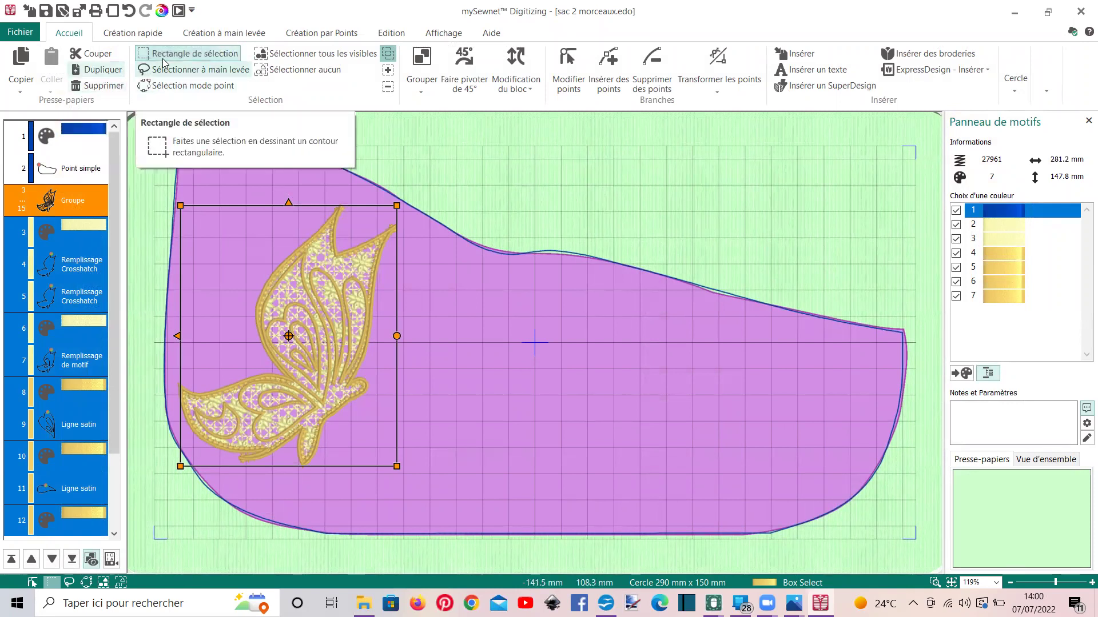
left_click(275, 57)
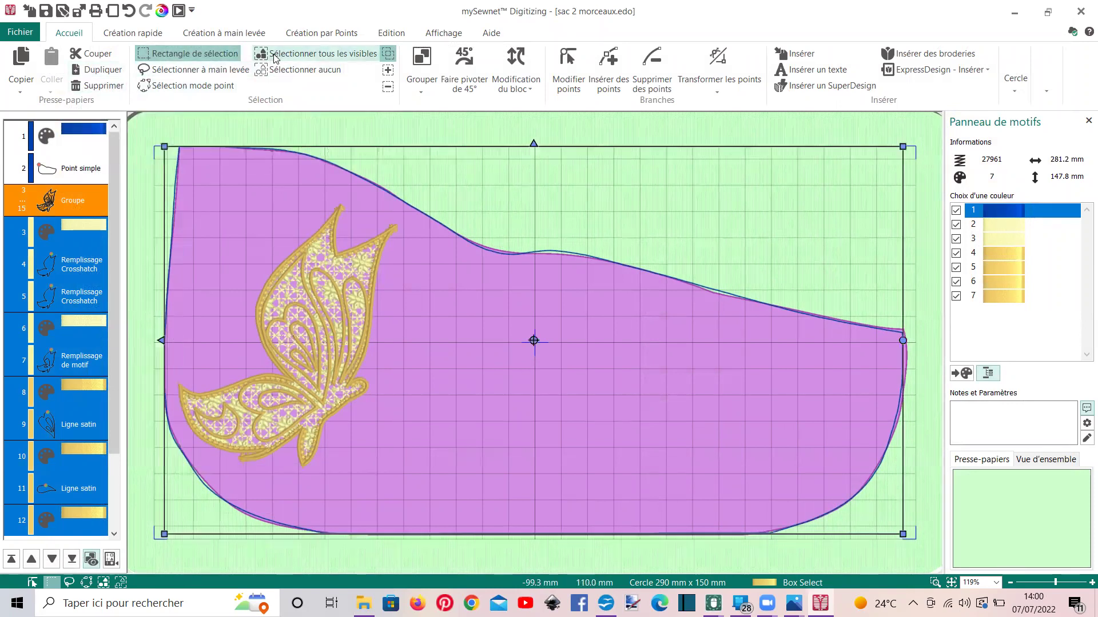
left_click(21, 83)
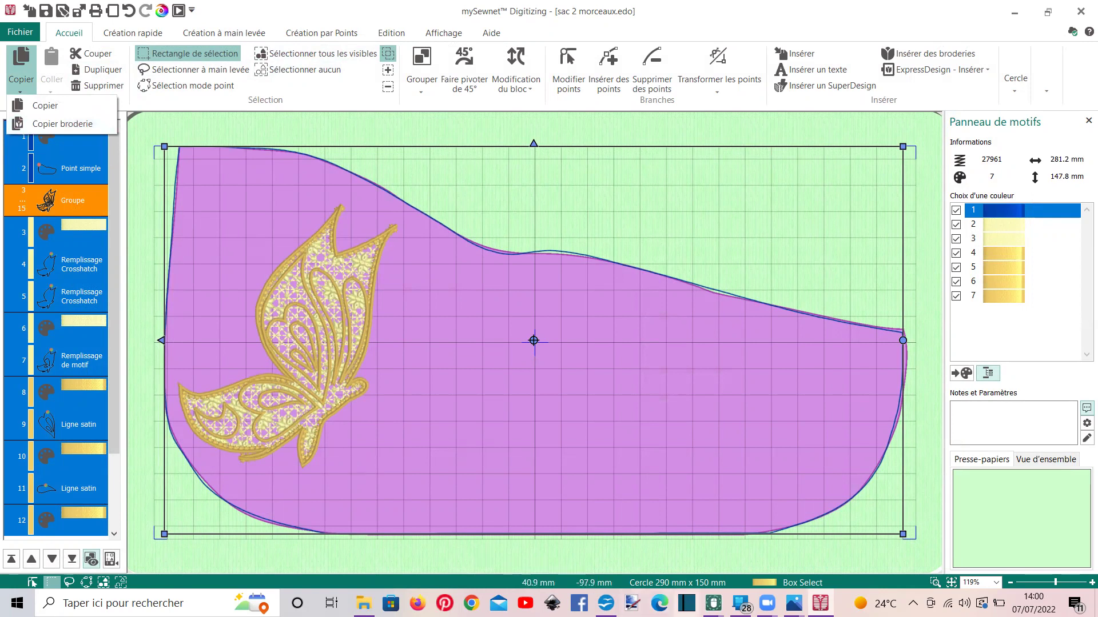
left_click(712, 603)
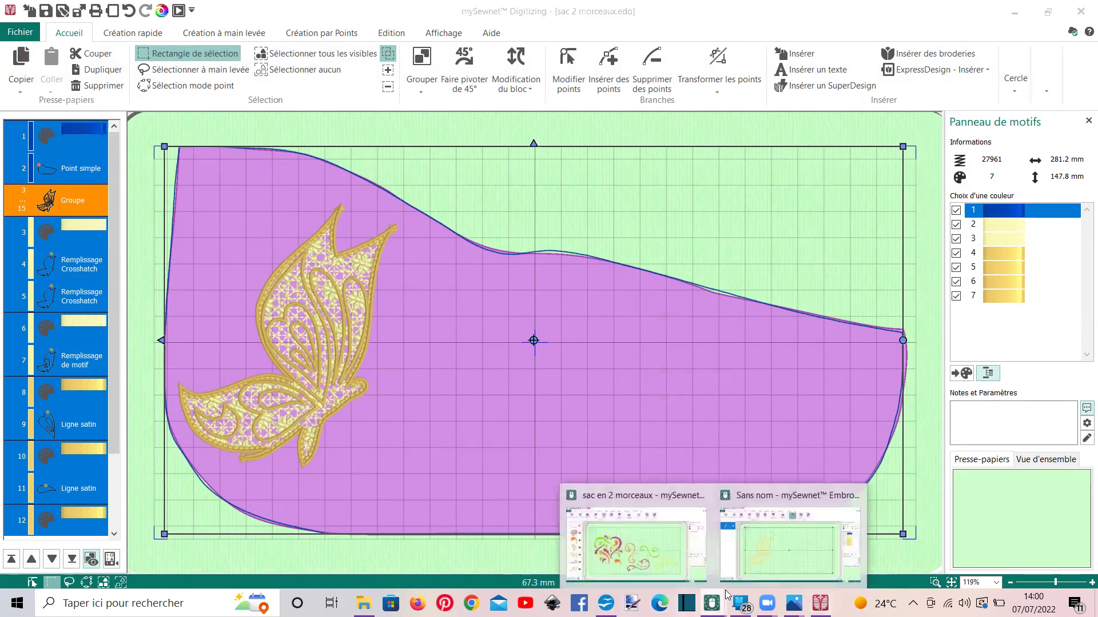
left_click(756, 568)
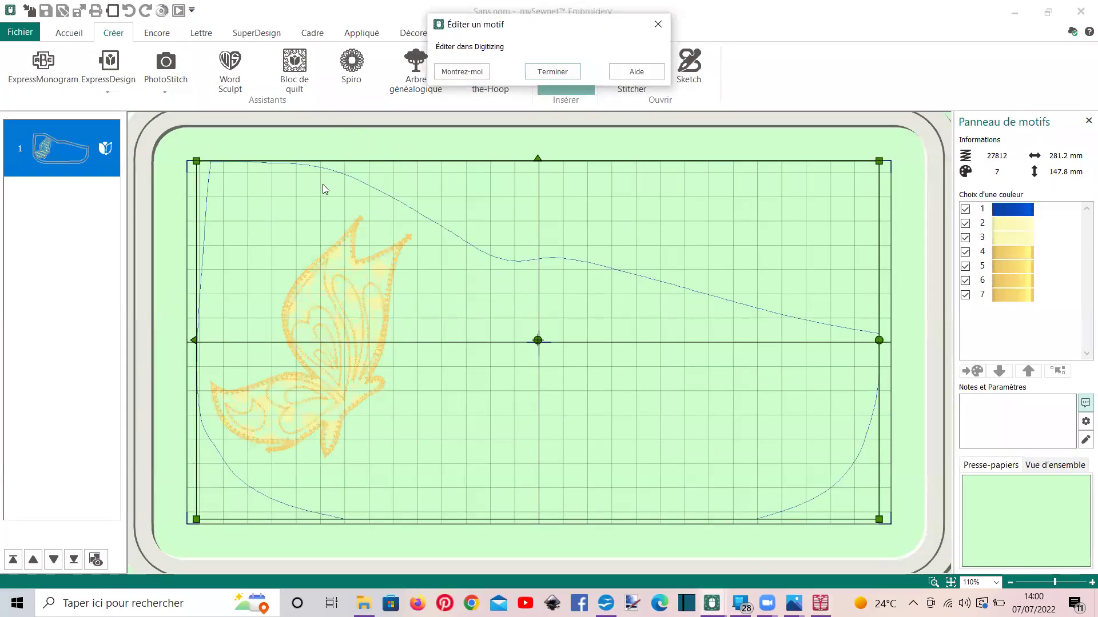
left_click(556, 75)
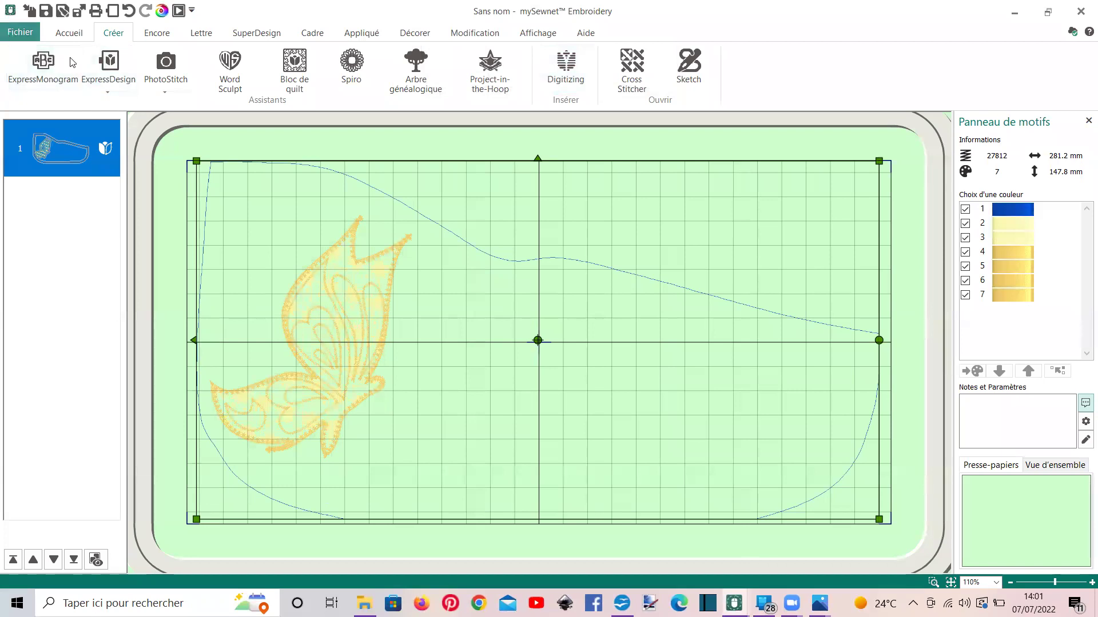
- Start inserting an embroidery, browse to the PAR MOI VIP folder and display its contents as very large icons
left_click(17, 34)
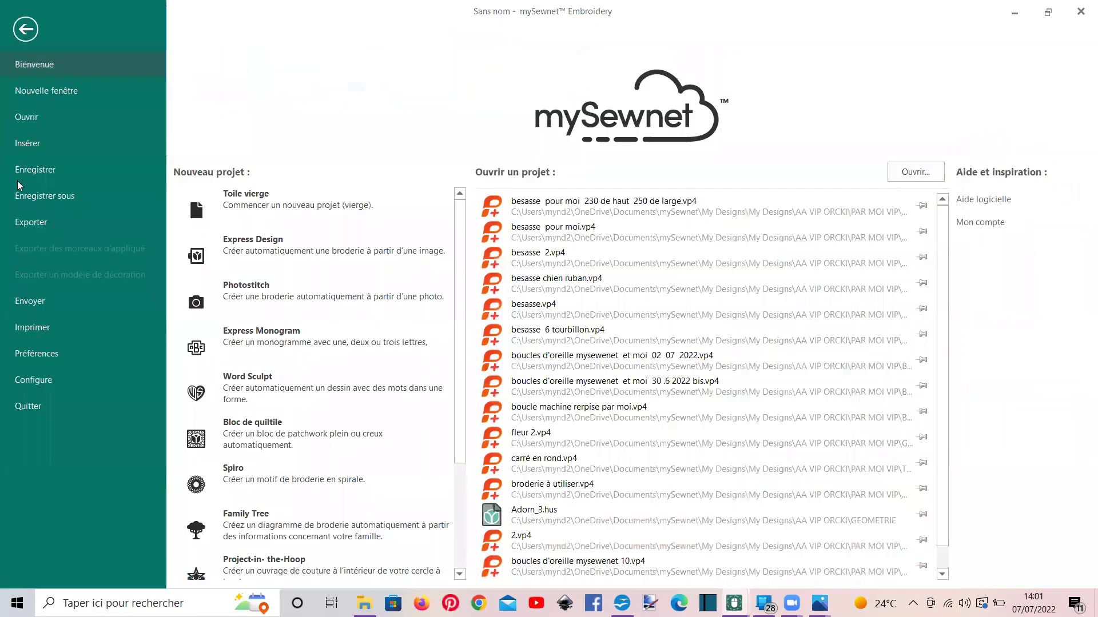
left_click(28, 143)
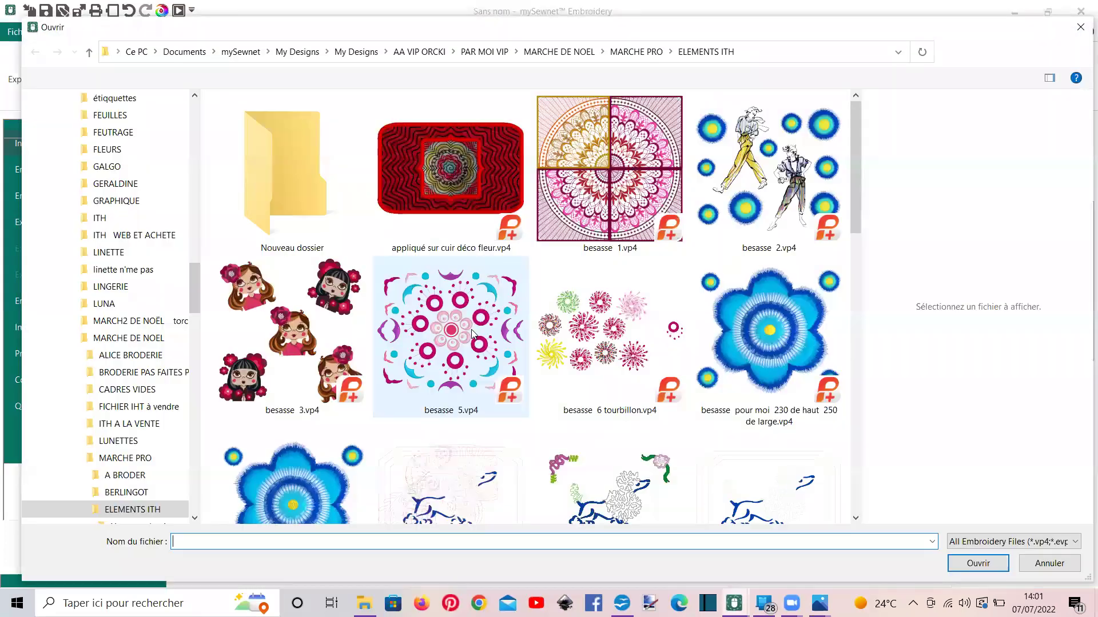
scroll(435, 270, "down", 5)
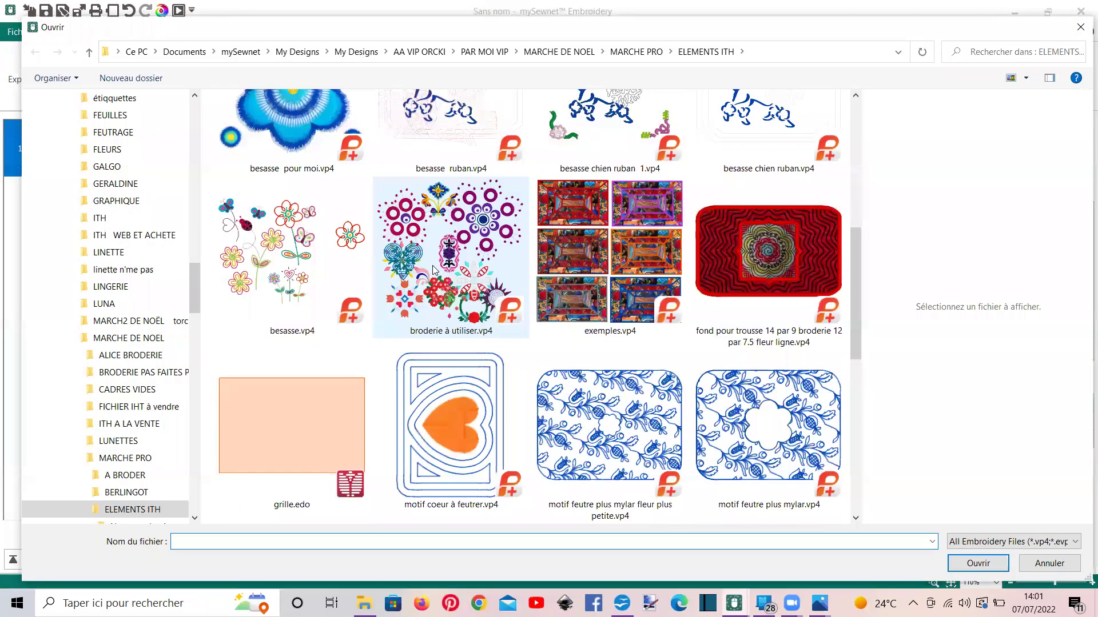
scroll(461, 280, "down", 10)
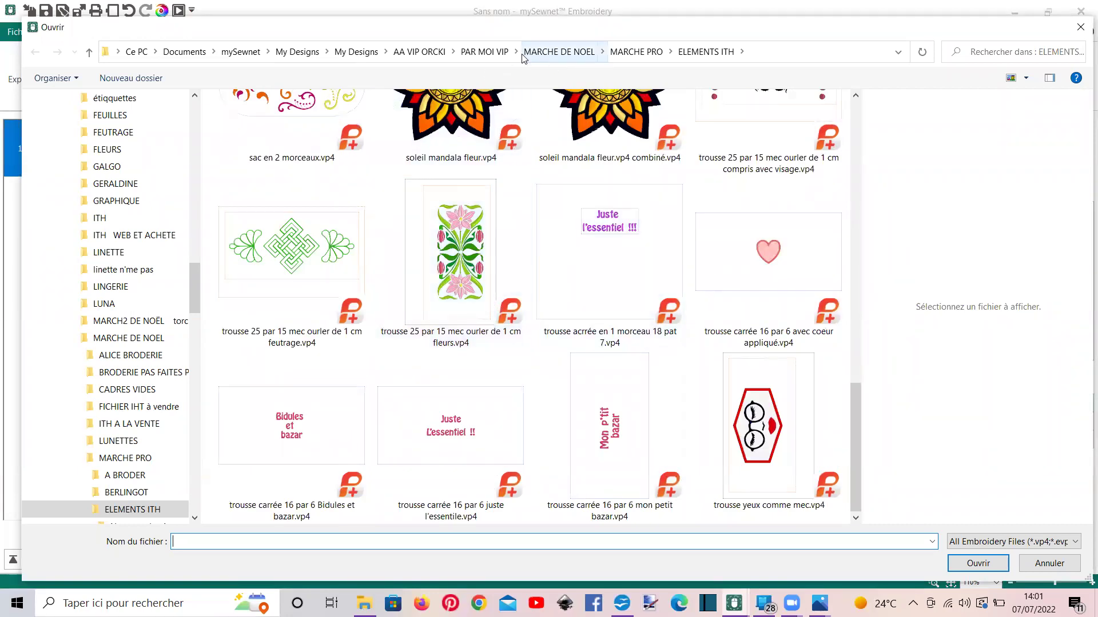
left_click(485, 52)
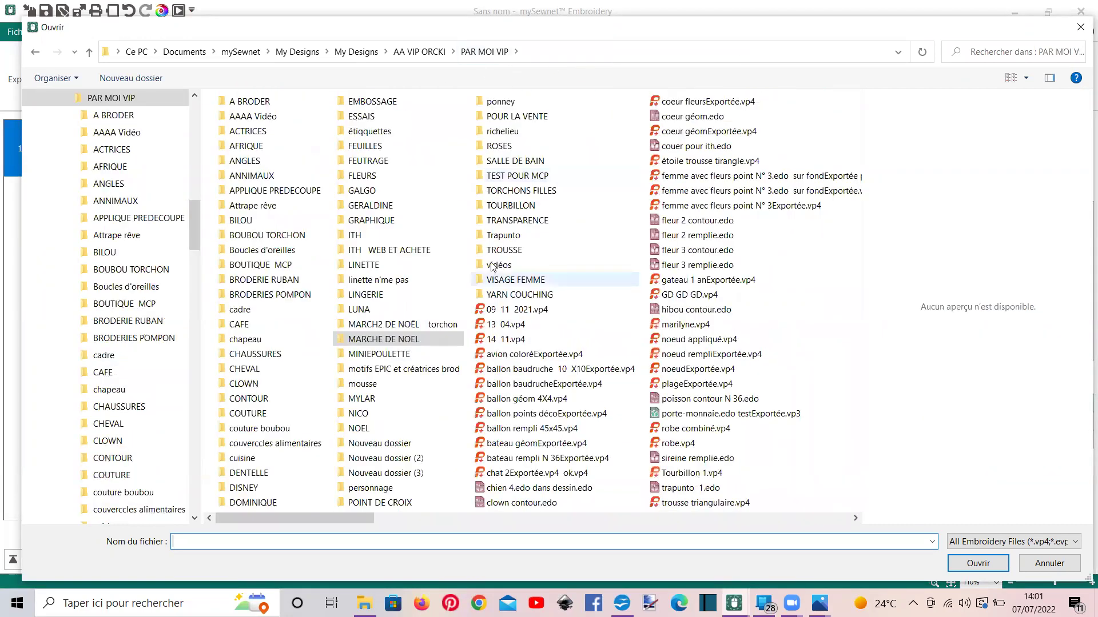
left_click(1011, 77)
left_click(1022, 80)
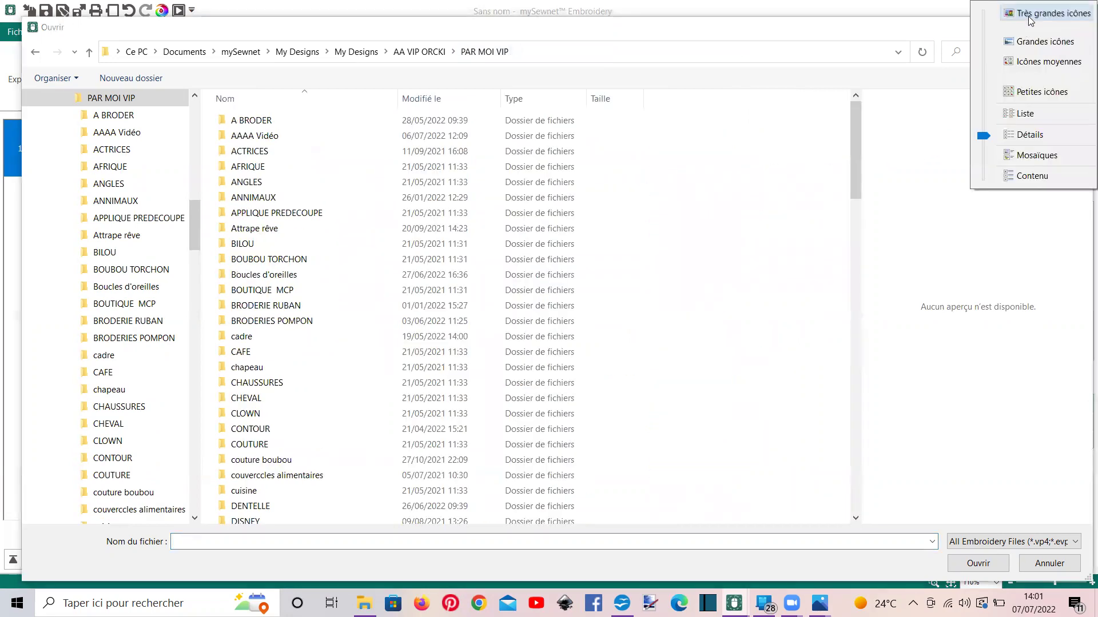
left_click(1031, 23)
- Insert the cat design "chat 2Exportée.vp4 ok.vp4" and move it to the right of the butterfly
scroll(657, 240, "down", 8)
scroll(658, 252, "down", 15)
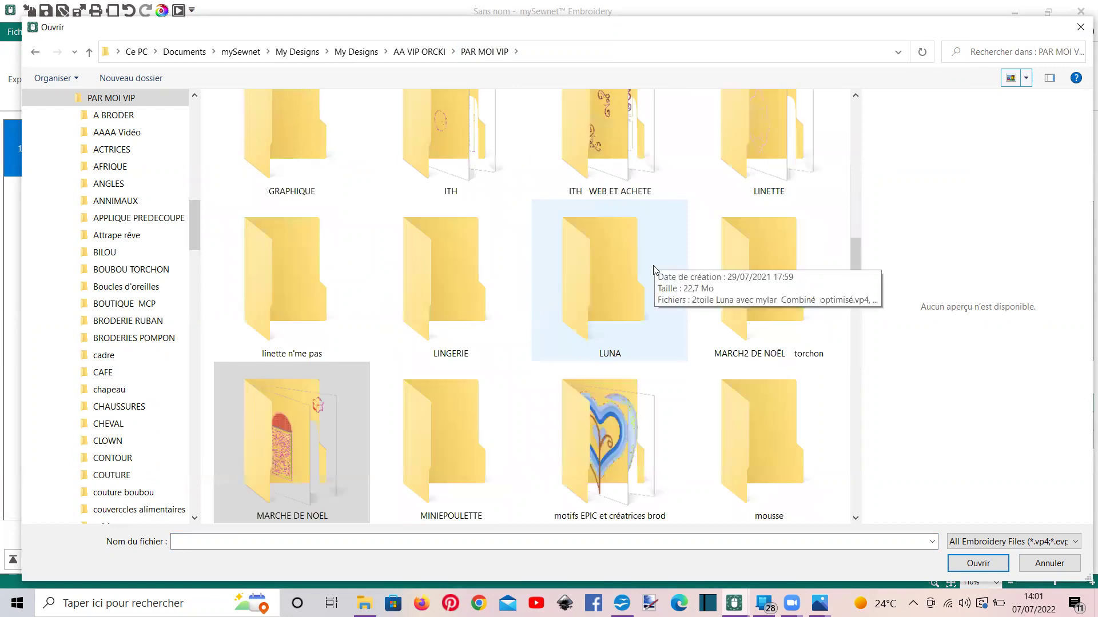
scroll(647, 277, "down", 3)
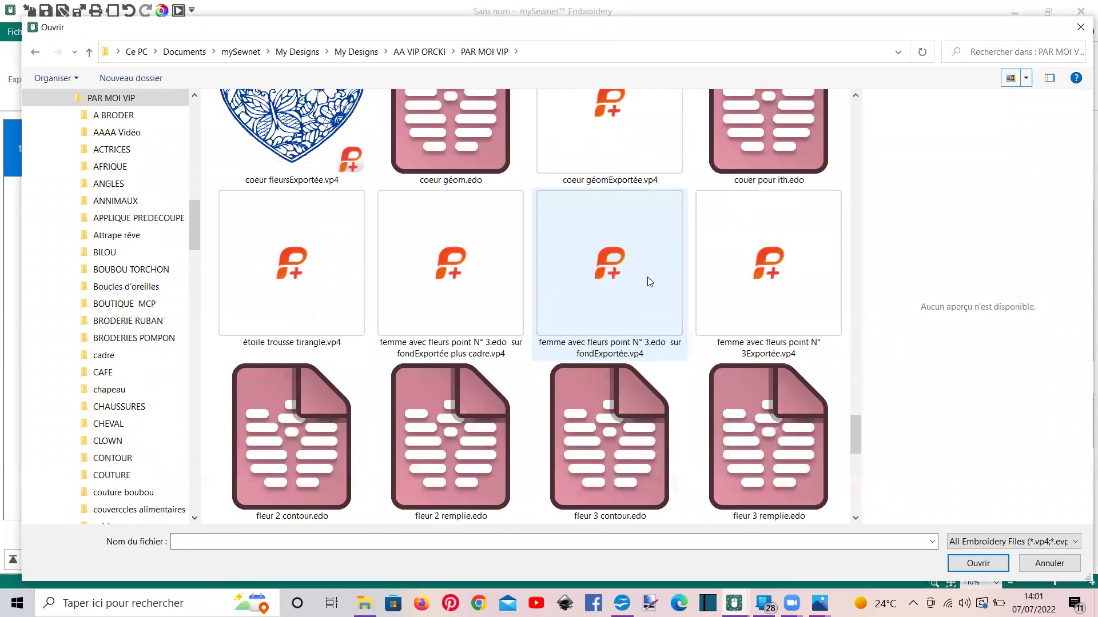
scroll(576, 289, "up", 7)
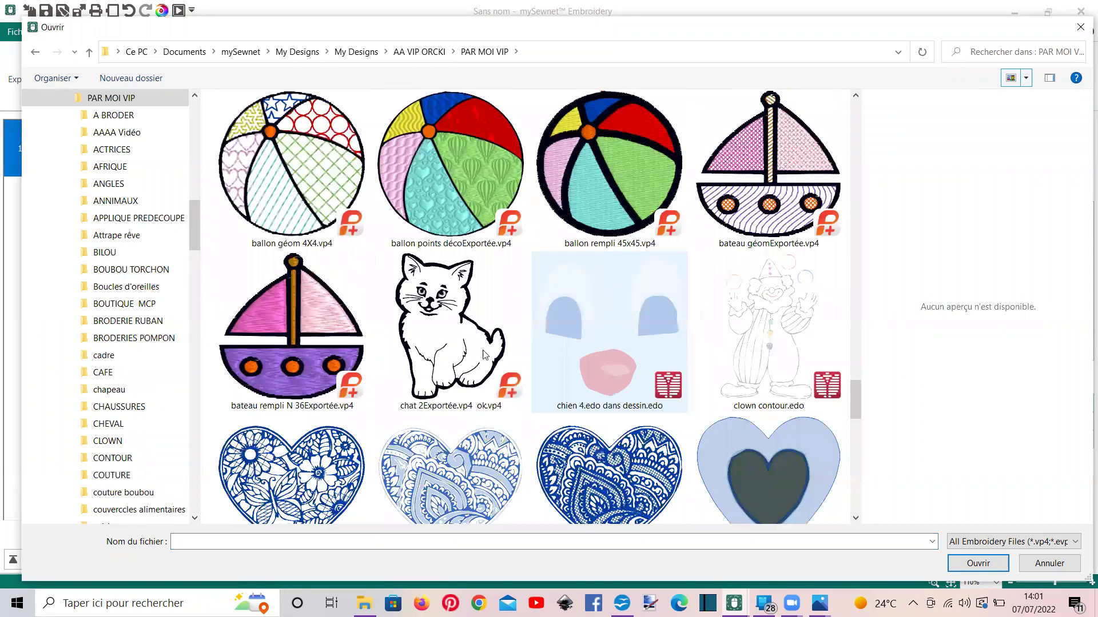
double_click(469, 406)
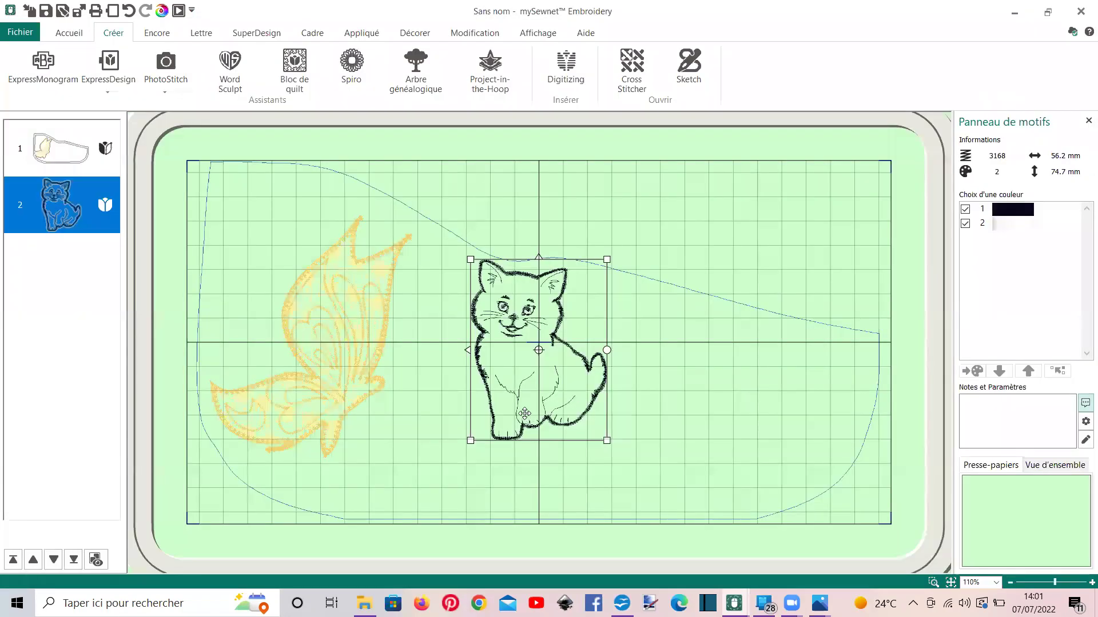
left_click_drag(525, 413, 477, 455)
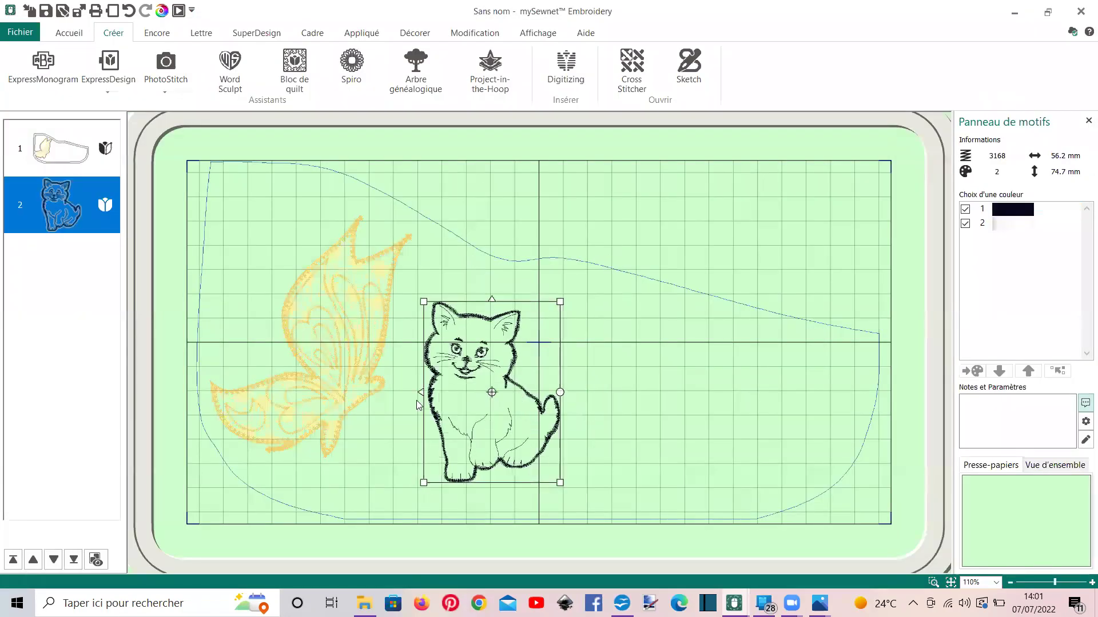
- Duplicate the cat, place a mirrored copy in the right part of the bag outline, and reposition the first cat beside the butterfly
left_click(69, 33)
left_click(26, 73)
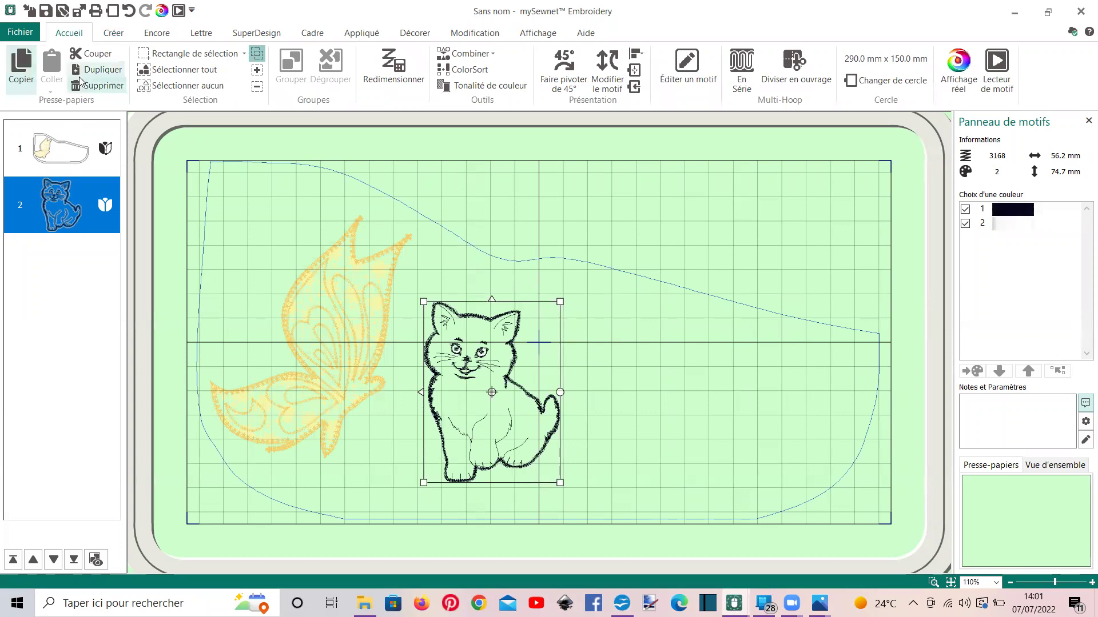
left_click(97, 69)
left_click_drag(612, 424, 734, 413)
left_click(599, 401)
left_click_drag(607, 411, 590, 422)
left_click(503, 423)
left_click_drag(484, 425, 476, 400)
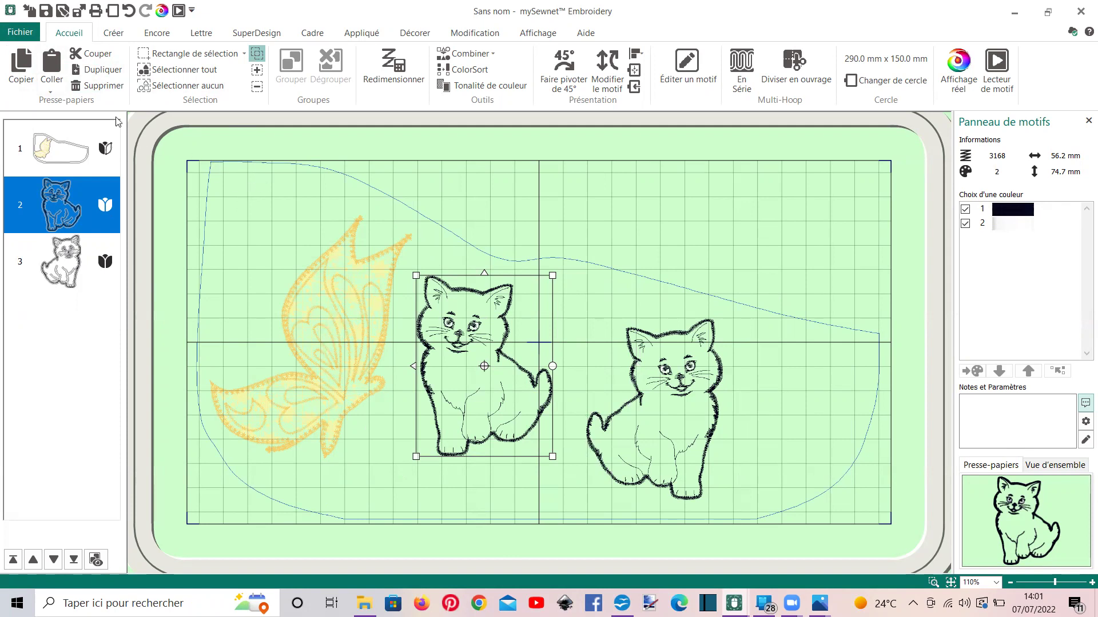
- Examine the print preview of the composed hoop layout, then return to the design and select the bag outline with the butterfly
left_click(20, 32)
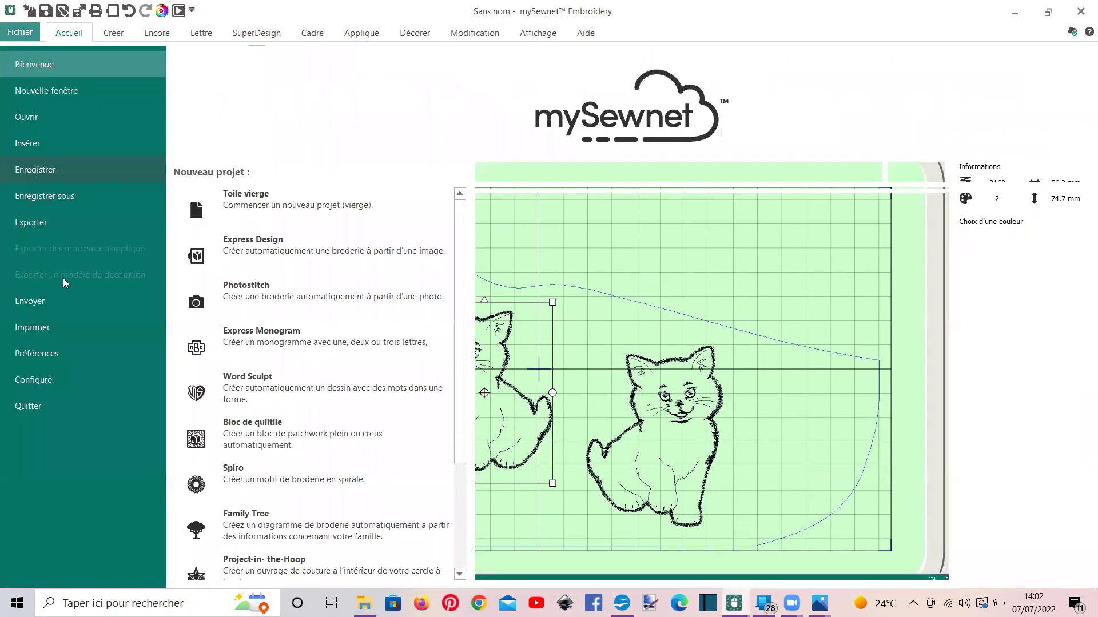
left_click(39, 328)
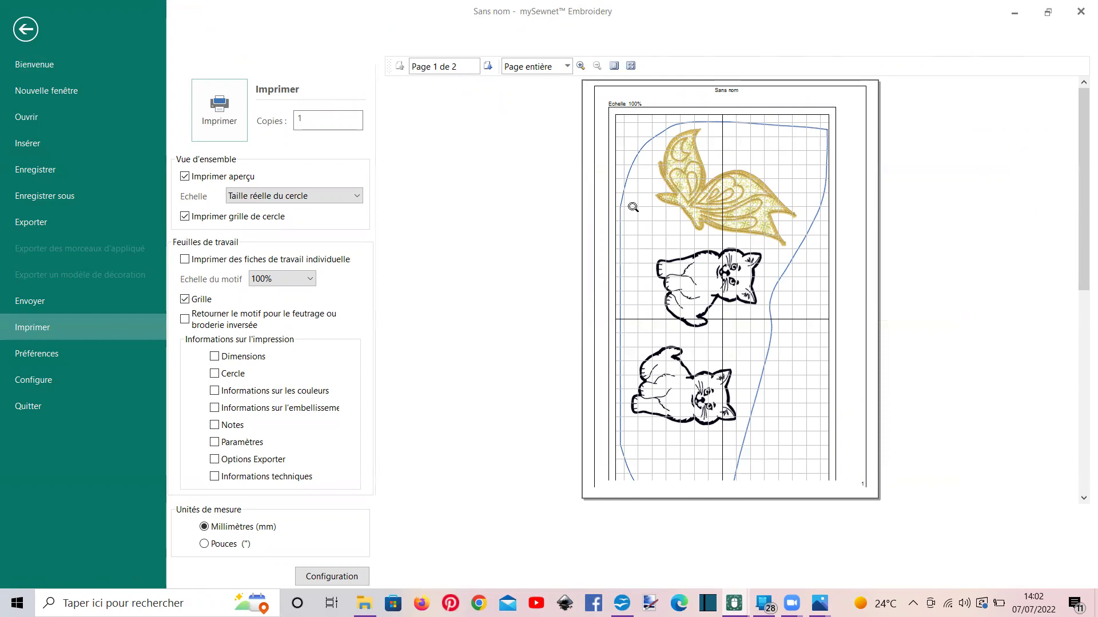
left_click(25, 37)
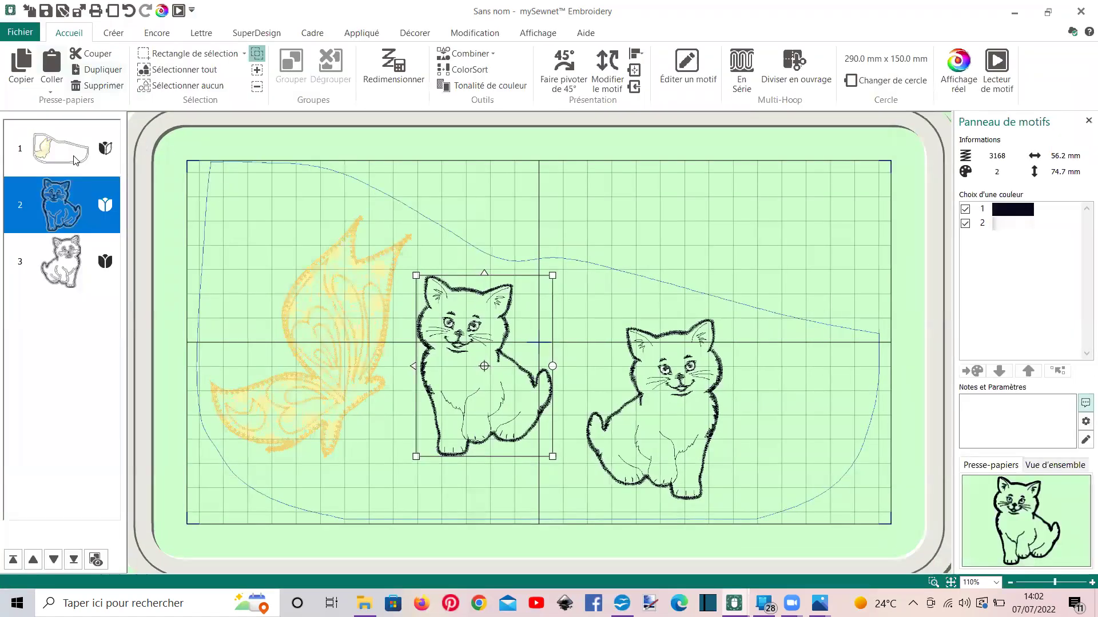
left_click(75, 160)
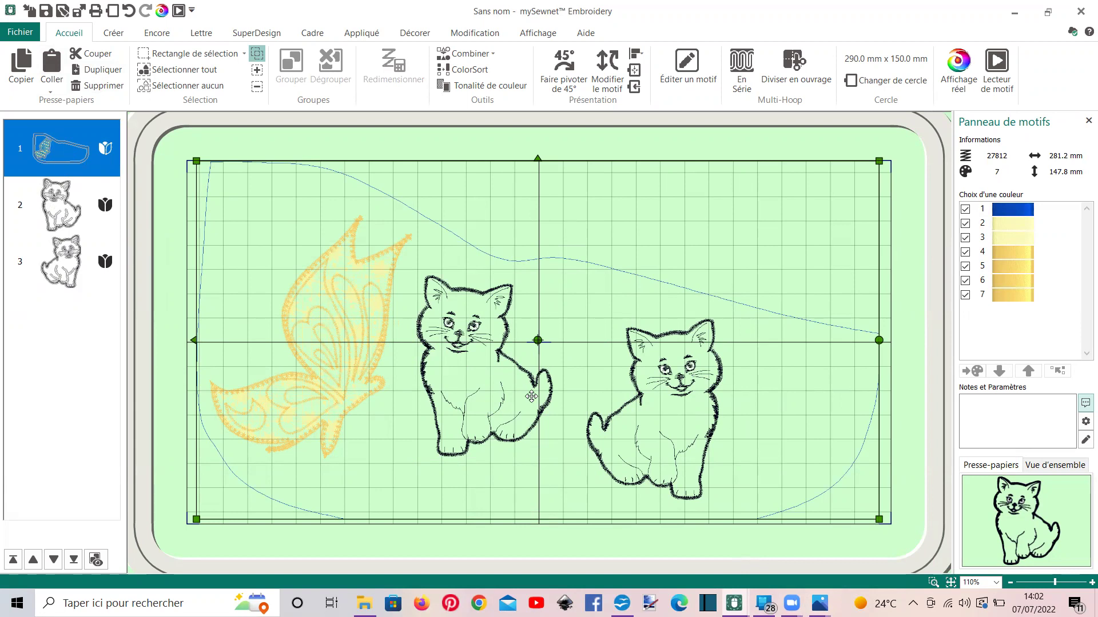
- Switch to the photo viewer and look at the finished bag in "sac 2 morceaux.jpg" and the title image "Capture d'écran (1032).png"
left_click(819, 605)
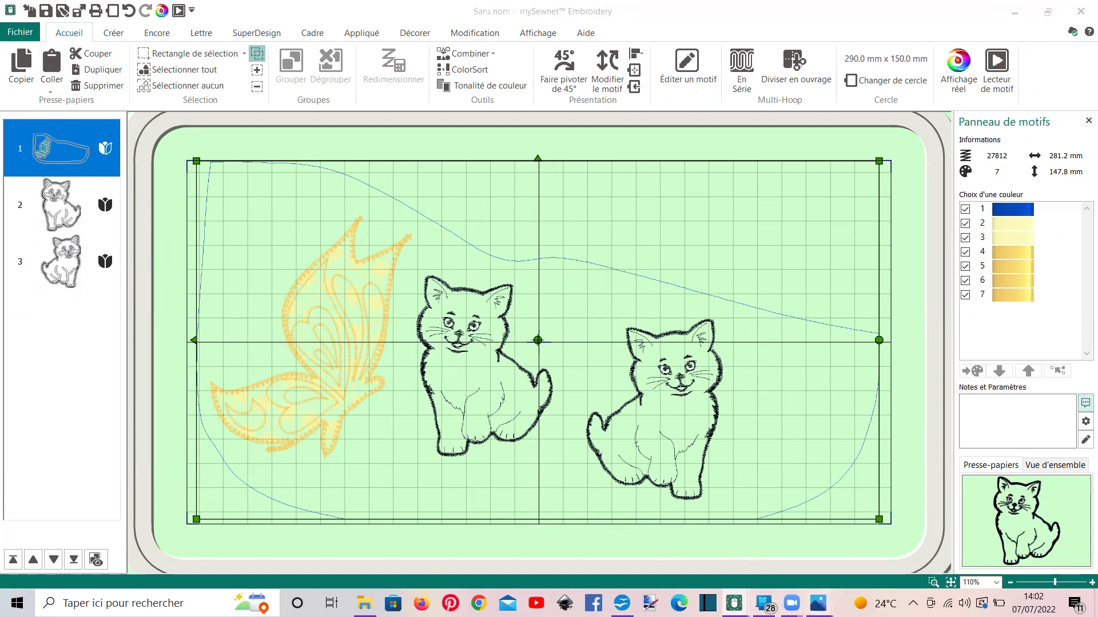
left_click(668, 532)
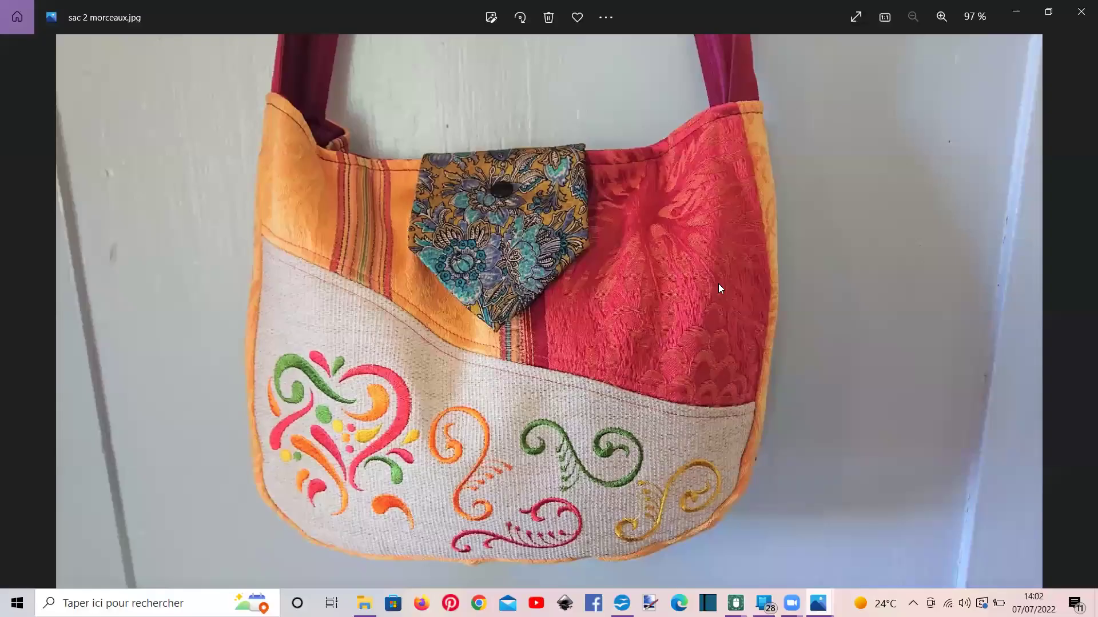
left_click(1068, 12)
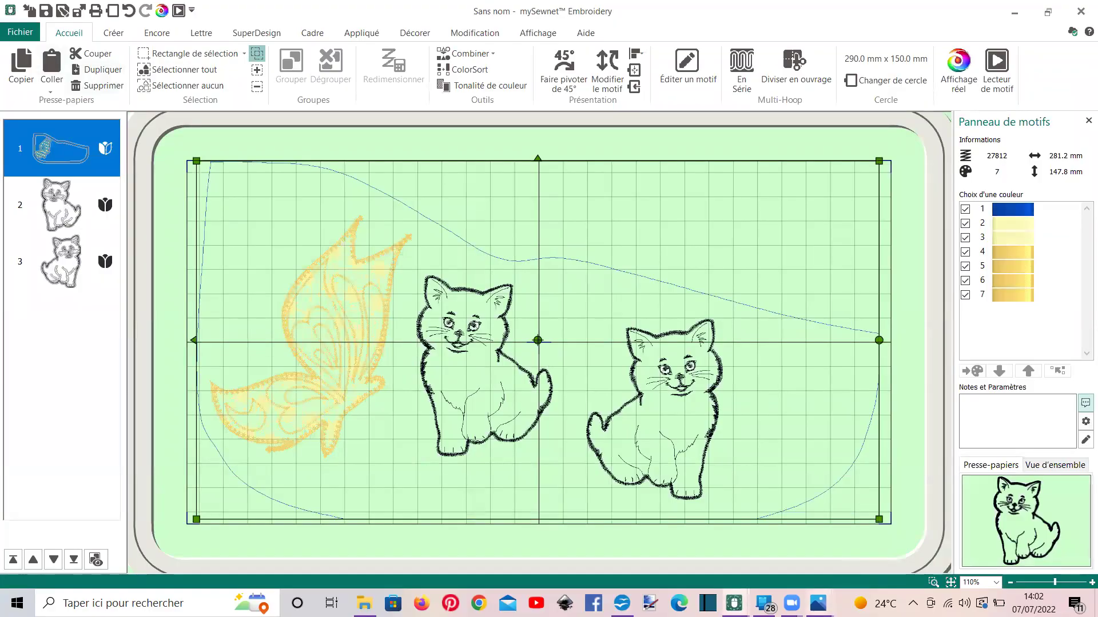
left_click(819, 605)
left_click(913, 541)
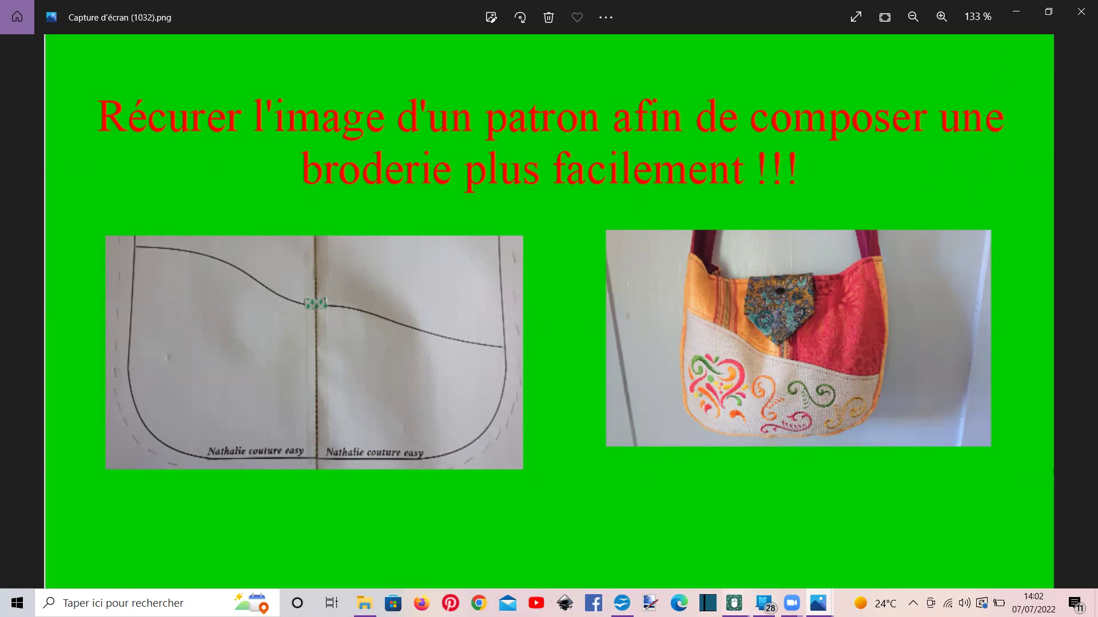
mouse_move(735, 603)
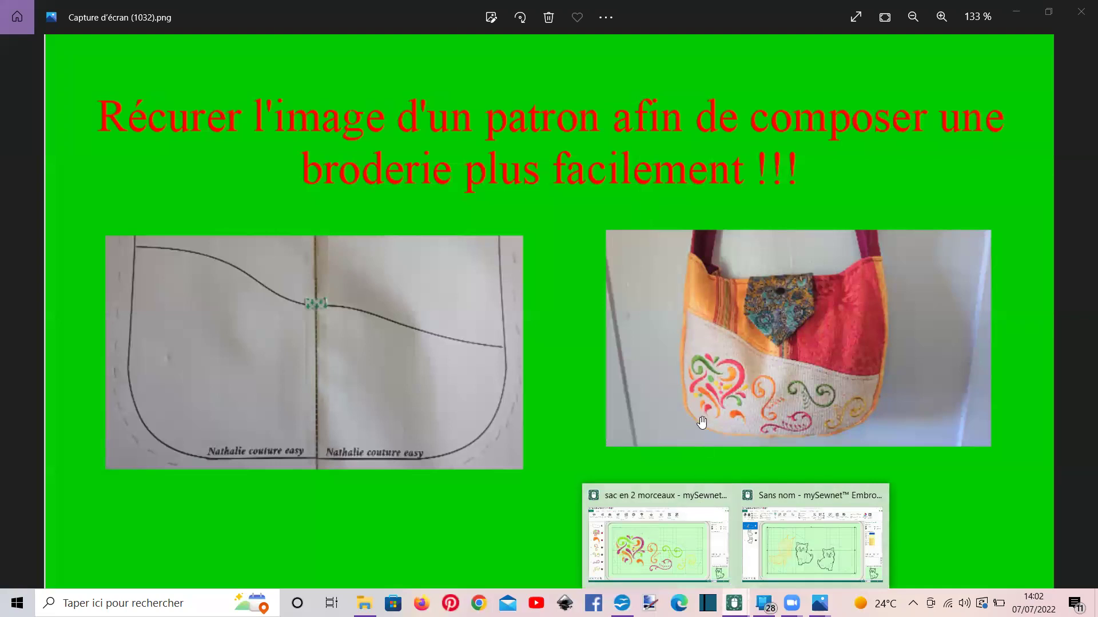